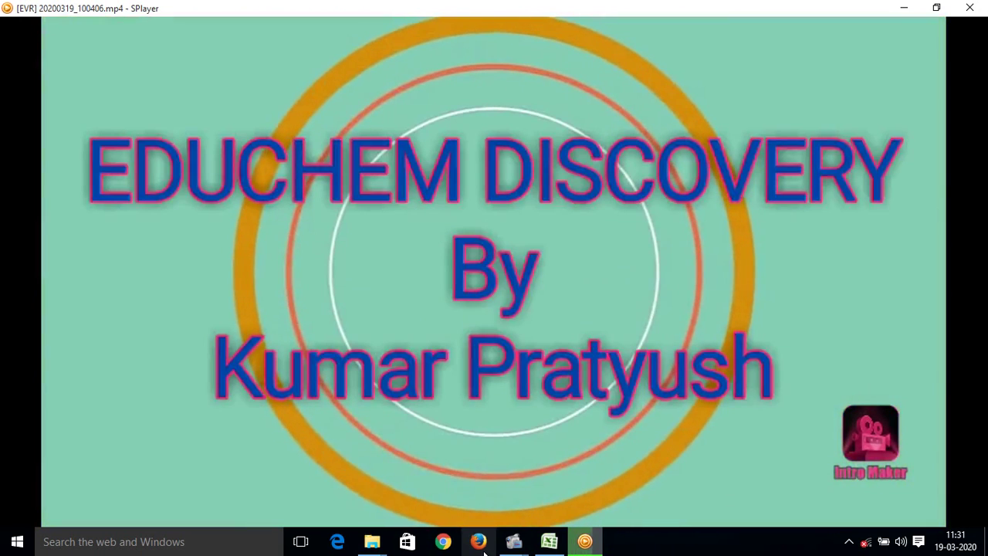
Minimize the SPlayer intro video to reveal the EDUCHEM folder
left_click(903, 8)
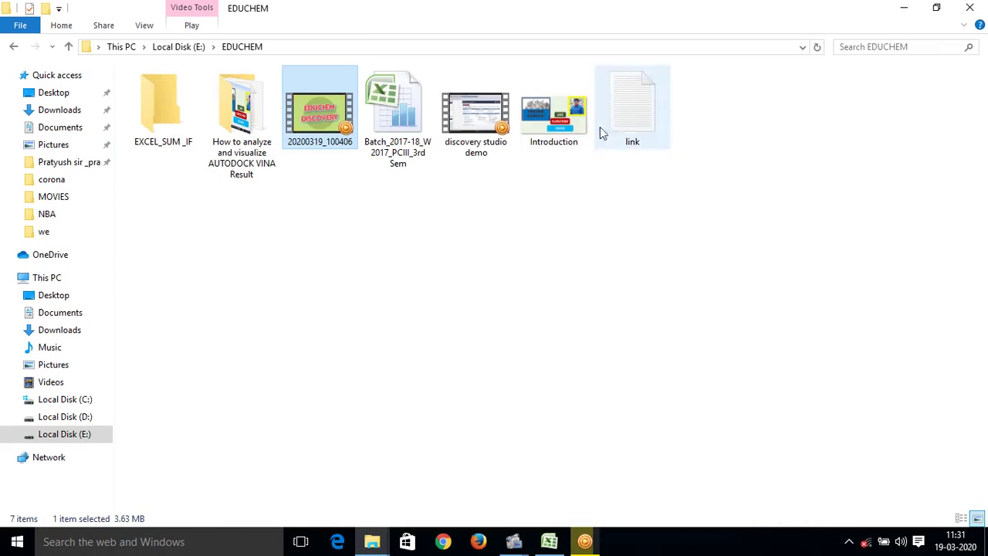
Launch the Batch_2017-18_W2017_PCIII_3rd Sem marks workbook in Excel from Local Disk (E:)
left_click(383, 138)
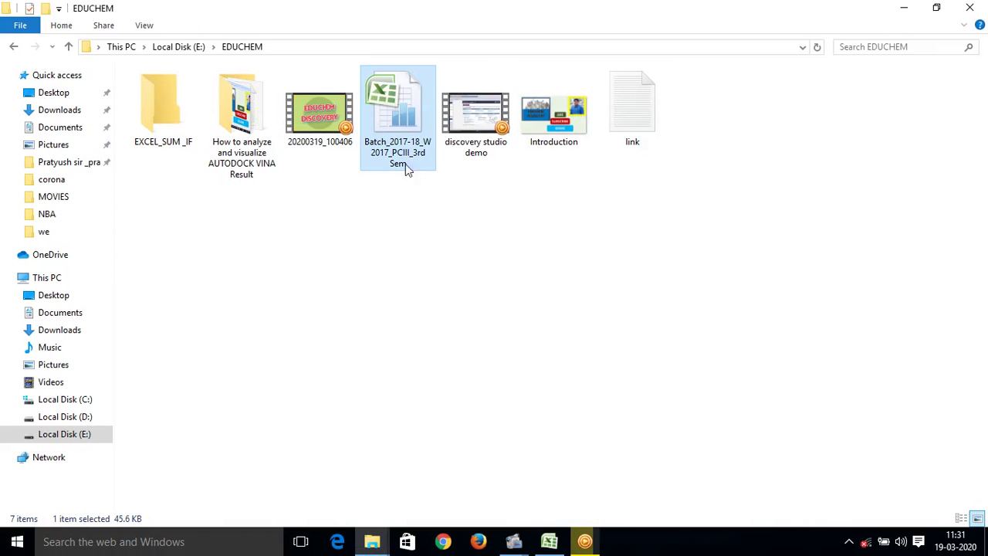
key("Return")
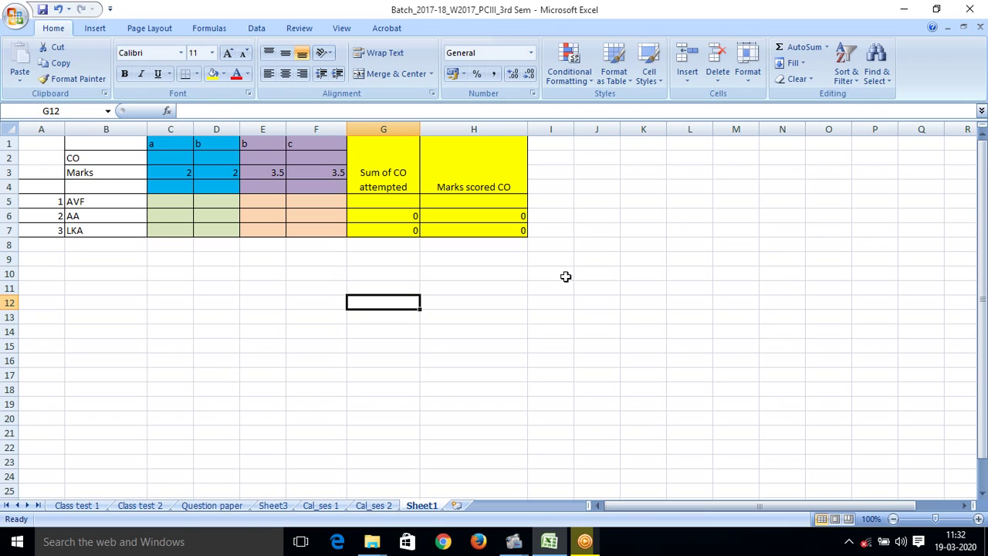
Enter the label SUM in G12 and SUMIF in G13, then recheck both cells
type("SUM")
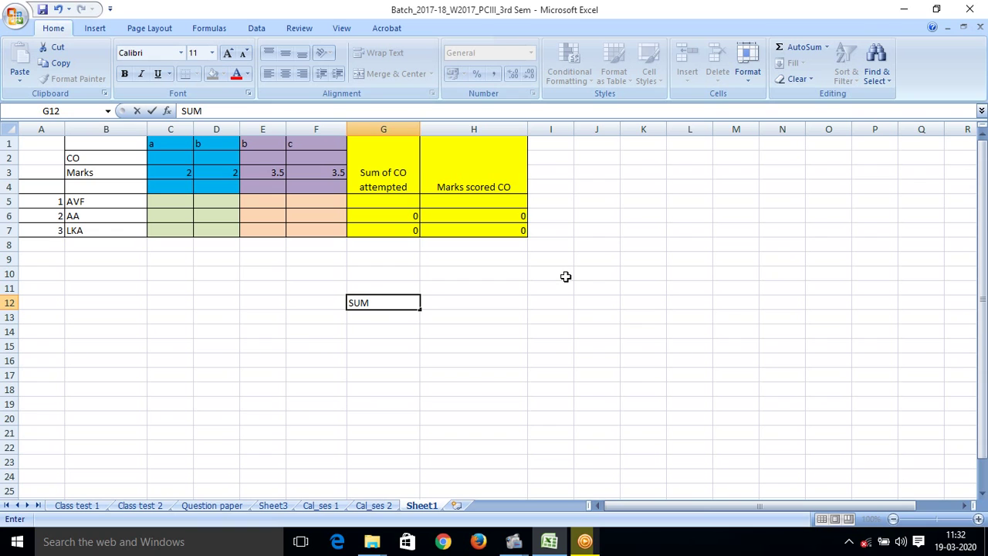
key("Return")
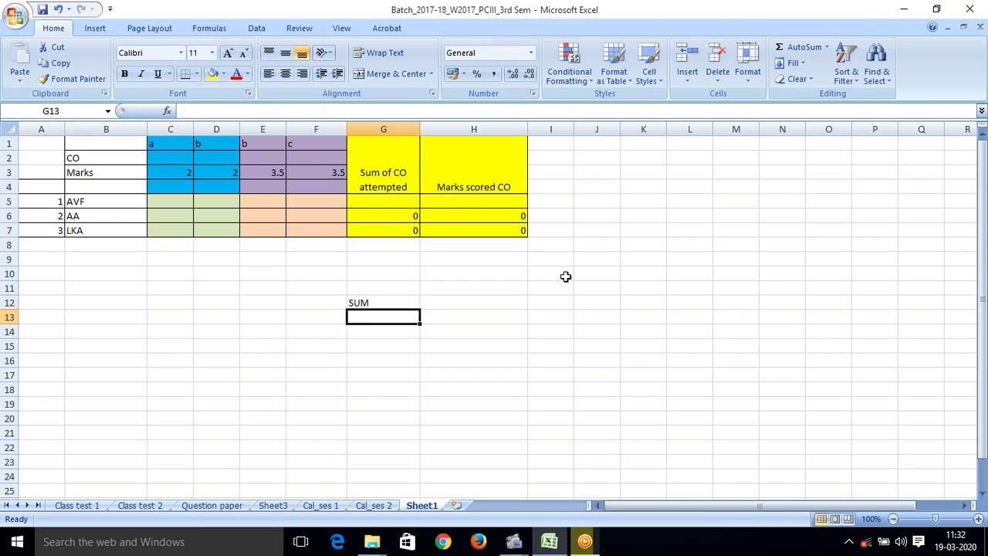
type("U")
key("BackSpace")
type("SU")
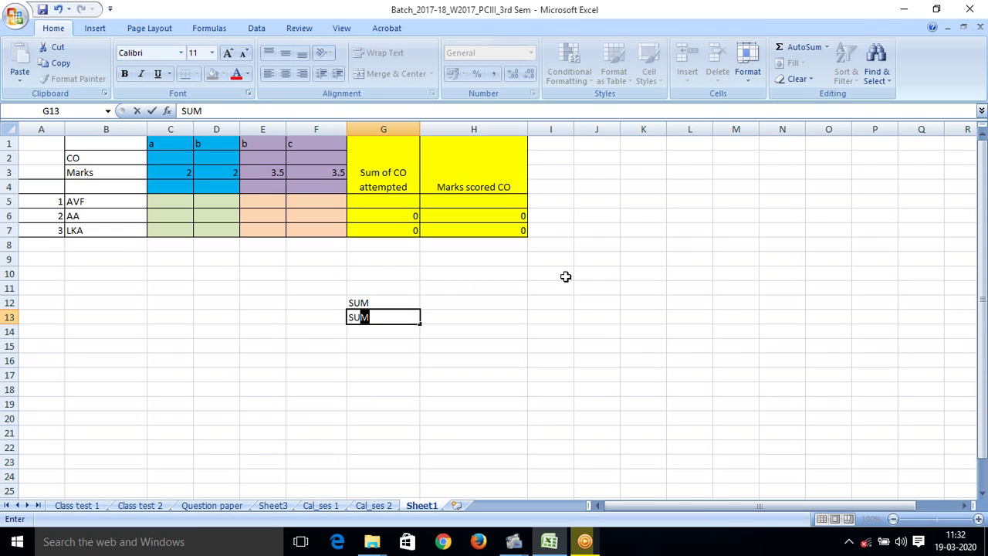
type("MIF")
key("Return")
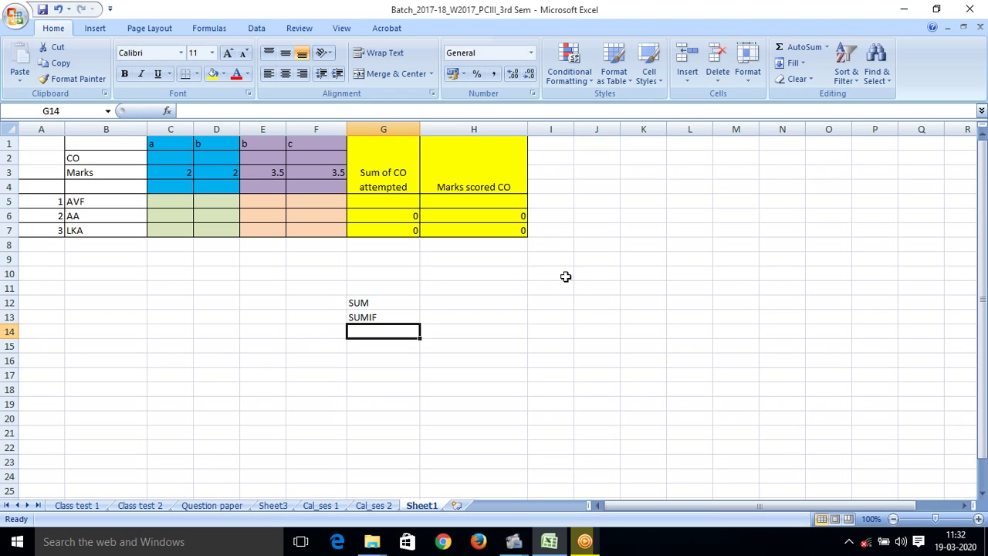
left_click(403, 301)
left_click(399, 317)
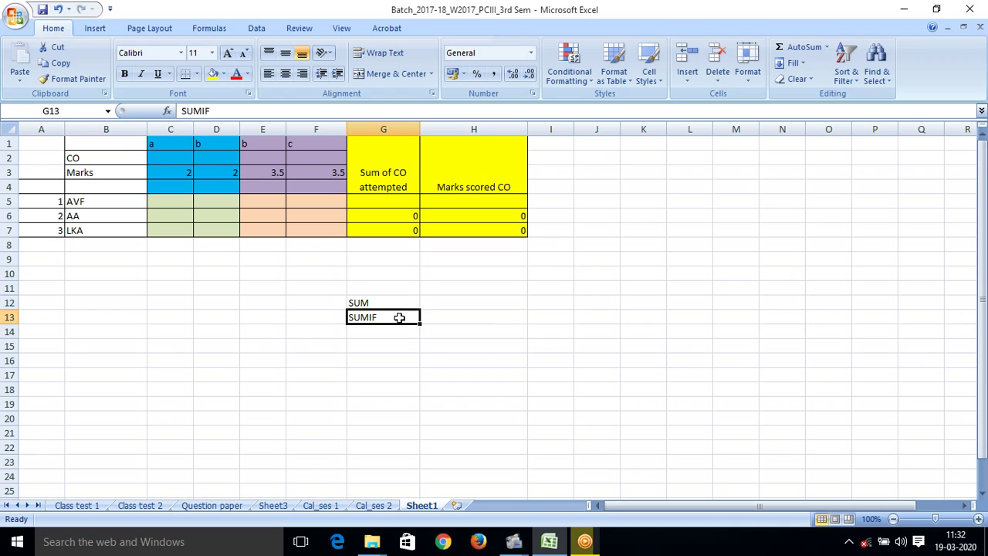
left_click(399, 303)
left_click(399, 316)
Enter 32, 43 and 54 into C10, C11 and C12, then select the range
left_click(162, 274)
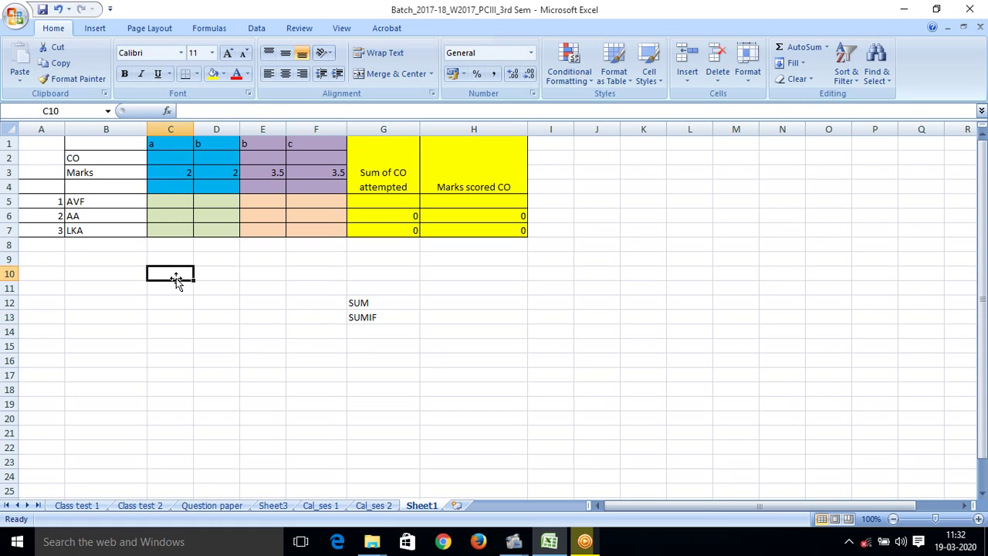
type("32")
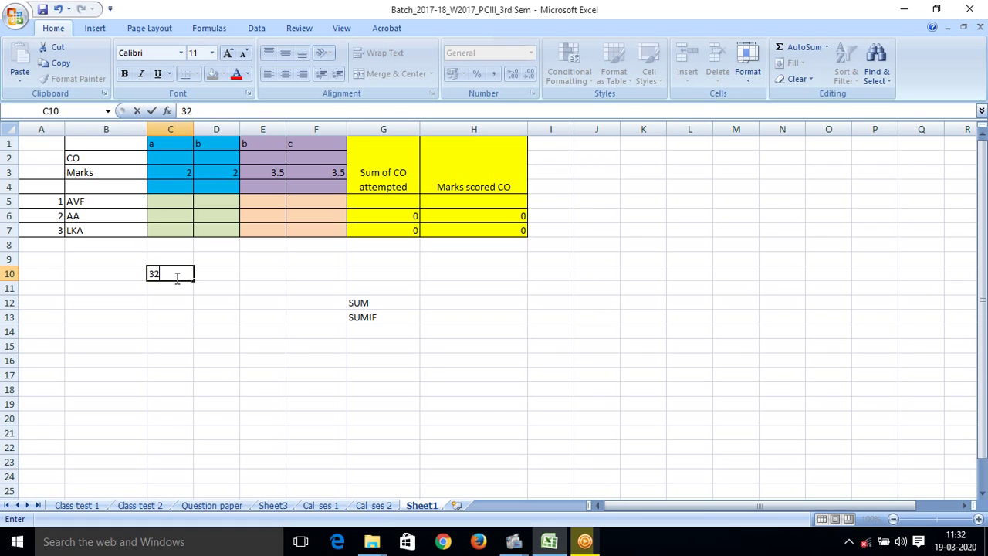
key("Return")
type("43")
key("Return")
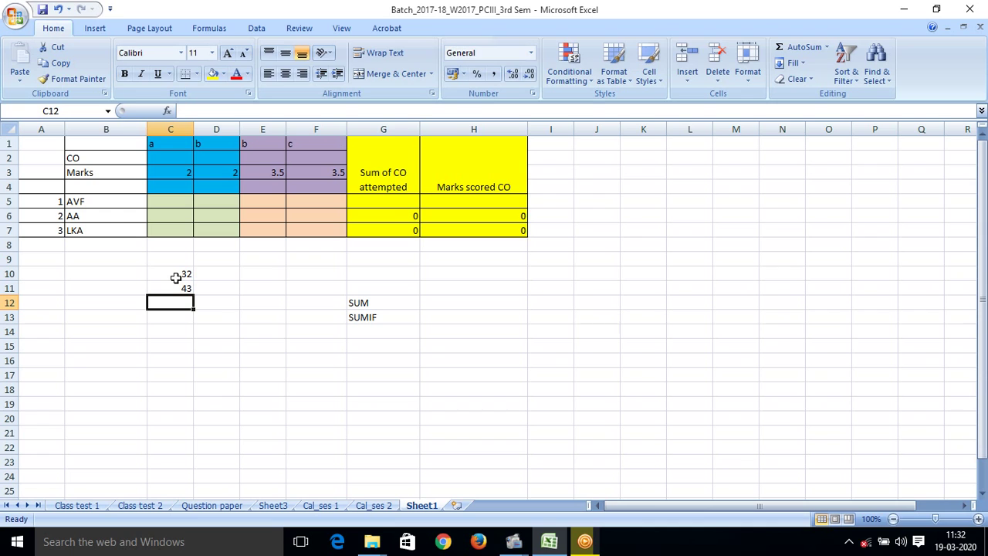
type("54")
key("Return")
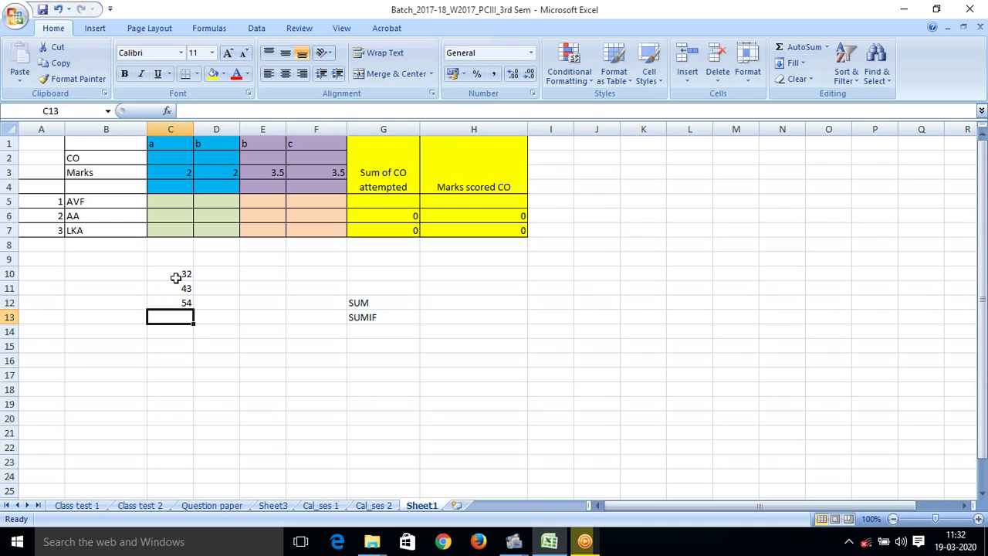
left_click_drag(187, 275, 185, 297)
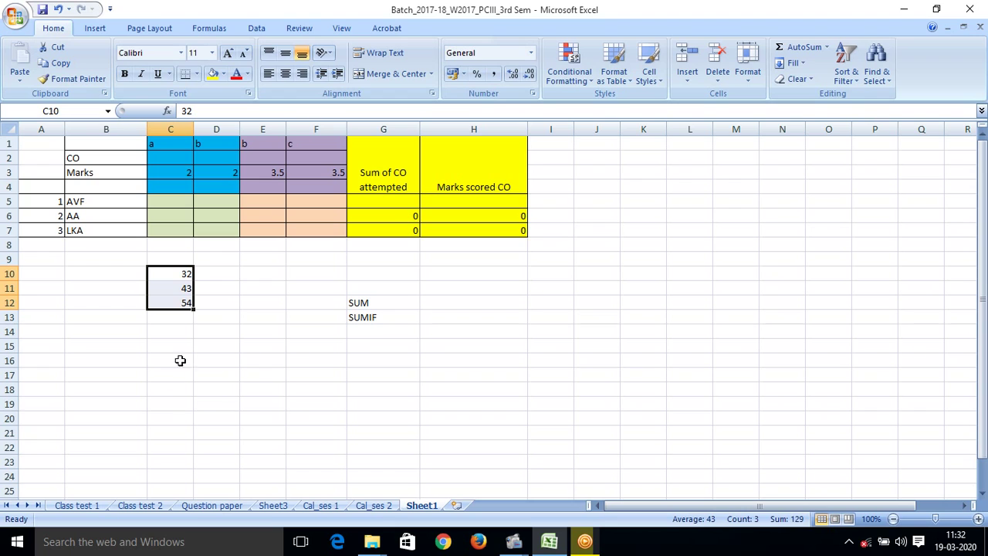
left_click(183, 319)
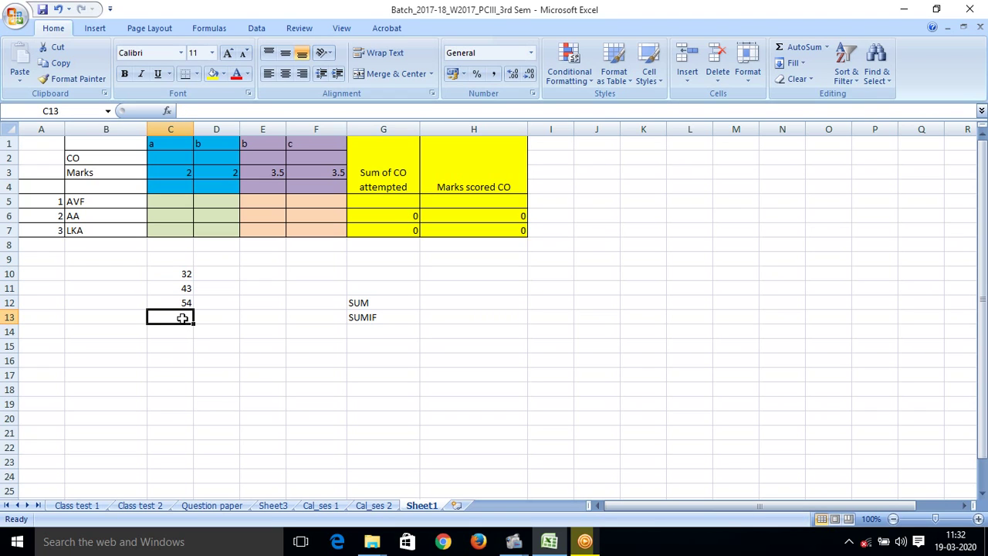
Write =SUM(C10,C11,C12) in C13 so it totals 129
left_click(228, 115)
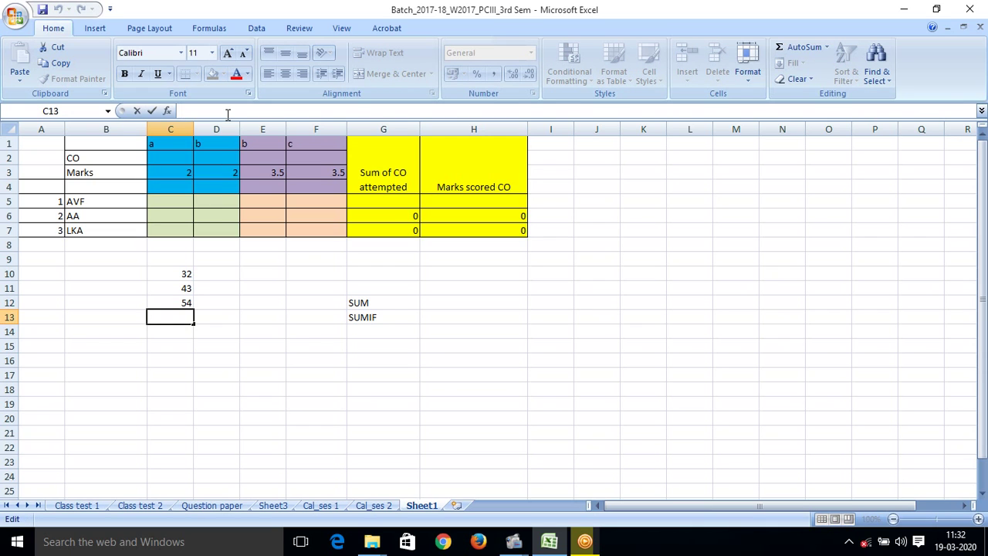
type("+")
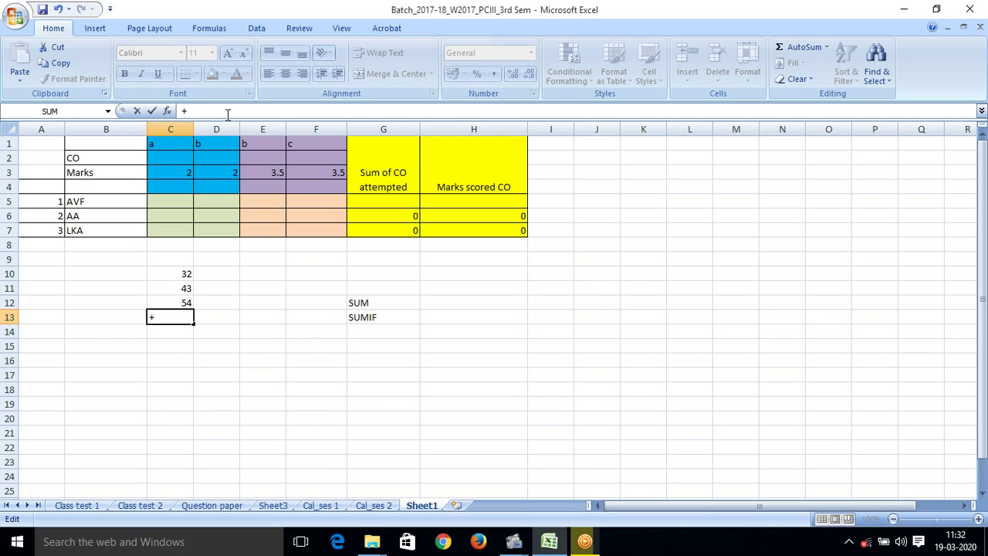
key("BackSpace")
type("=")
type("SUM")
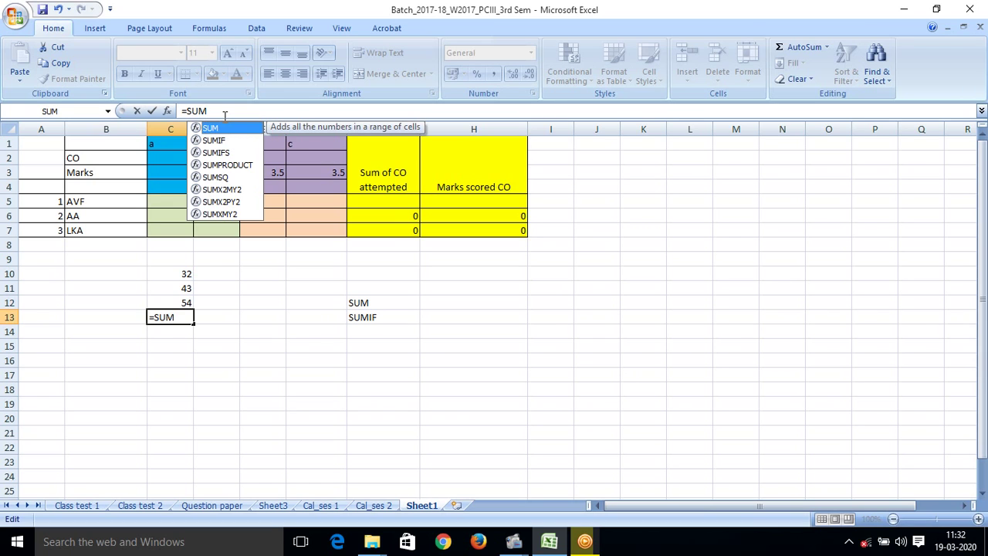
type("(")
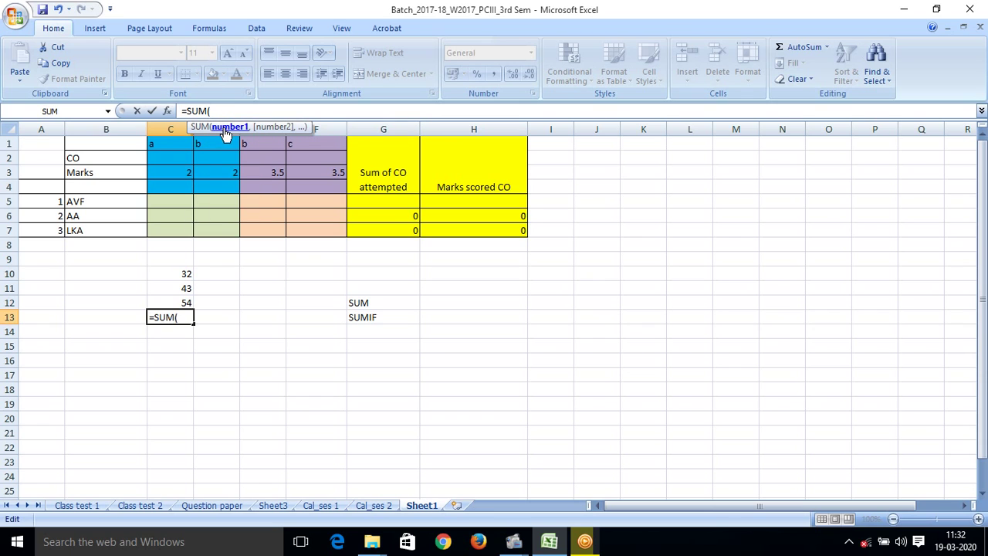
left_click(185, 275)
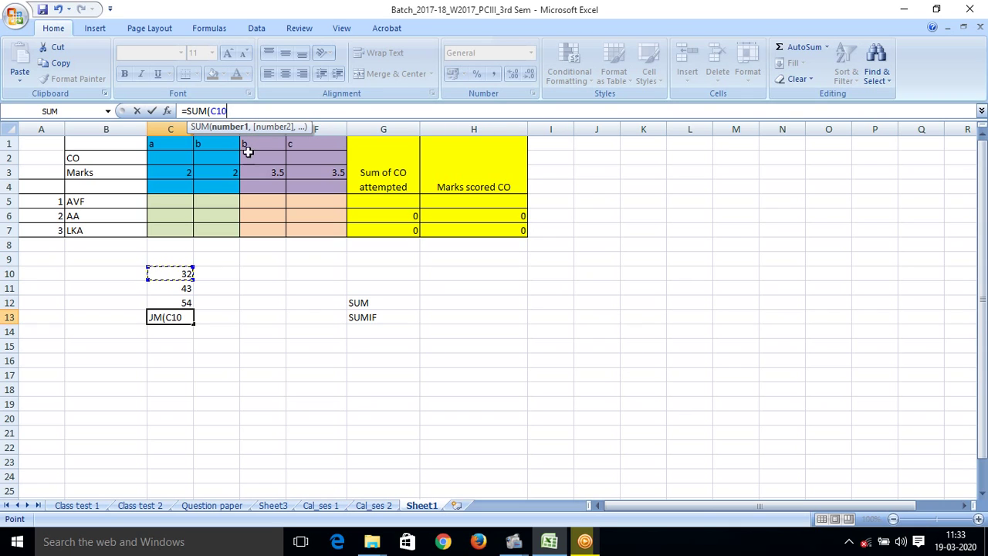
type(",")
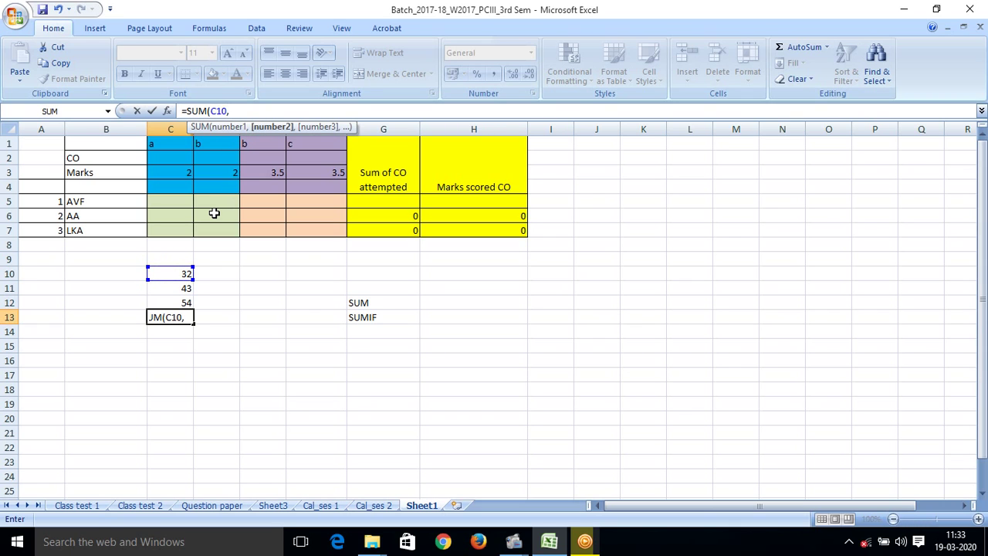
left_click(192, 288)
type(",")
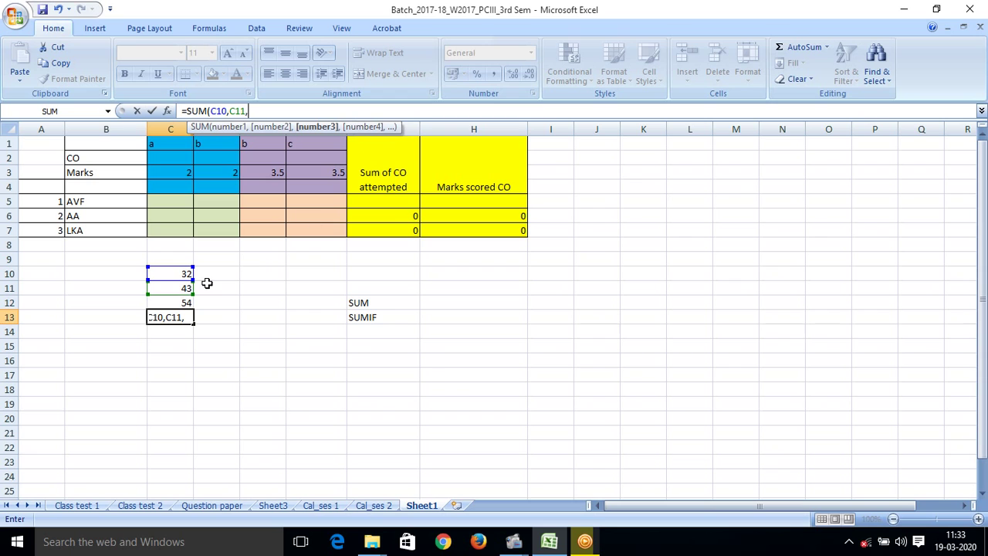
left_click(177, 303)
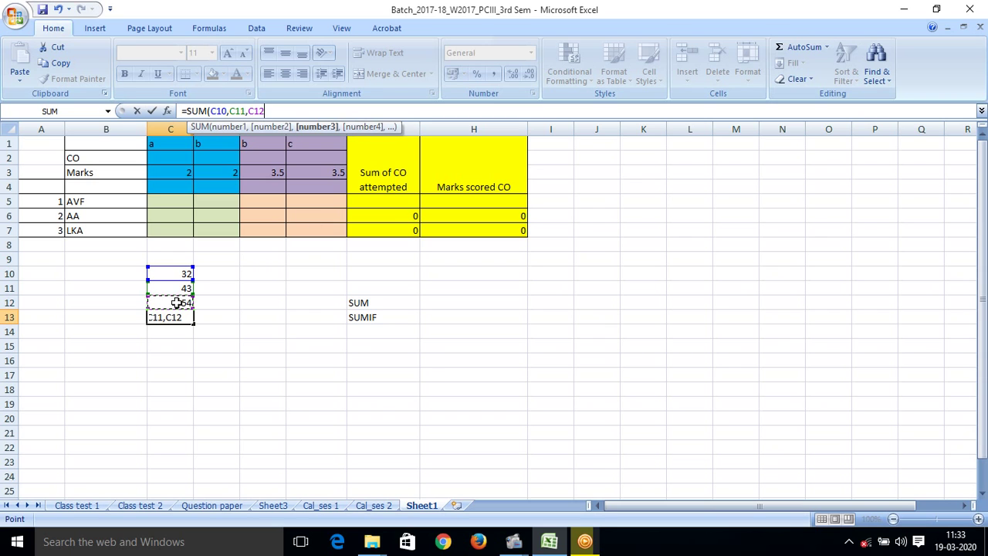
type(")")
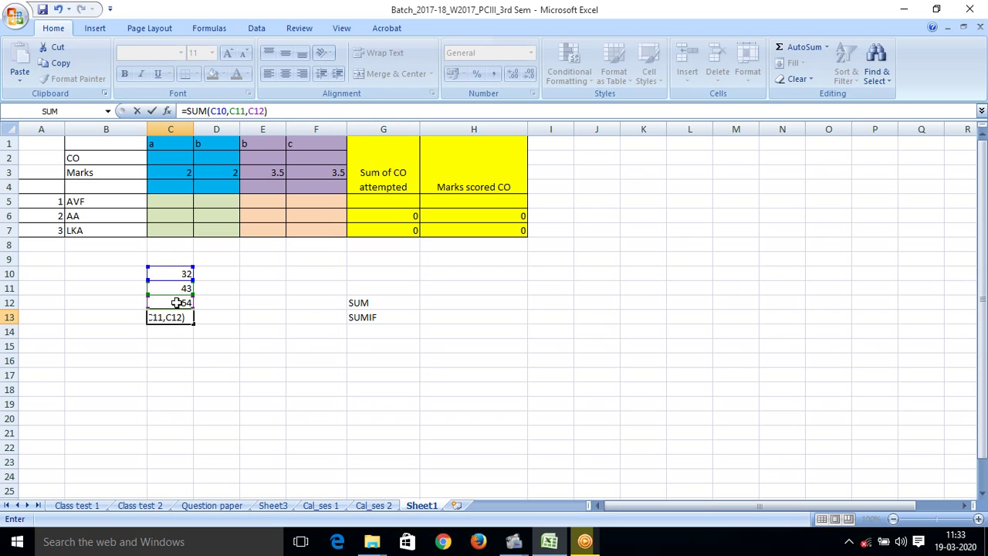
key("Return")
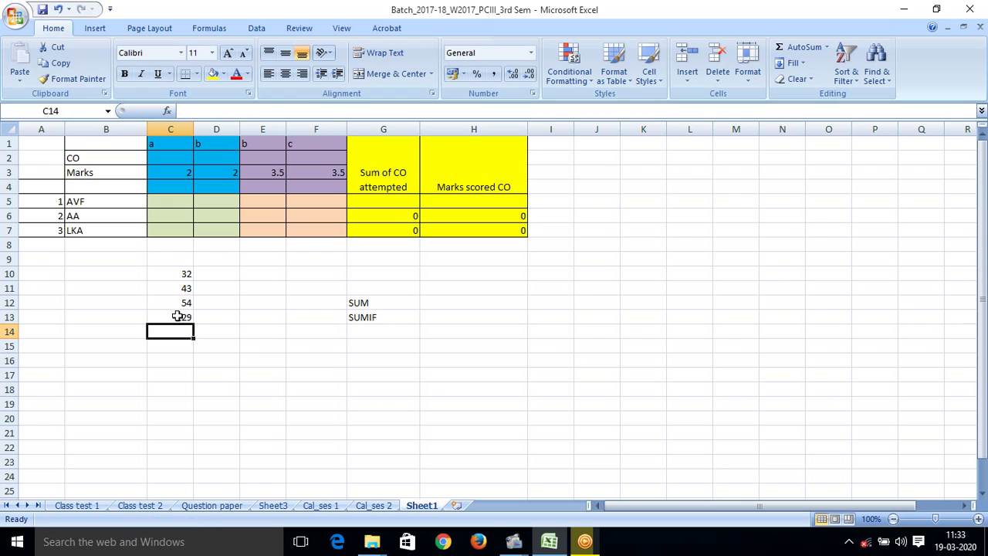
left_click(178, 317)
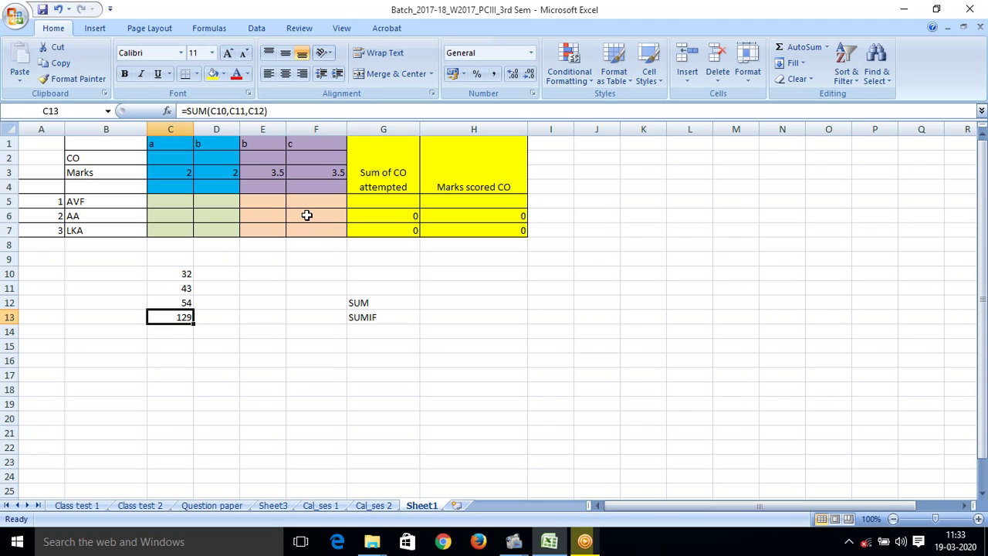
Review the SUMIF label in G13 and the student entries in B5 to B7
left_click(390, 316)
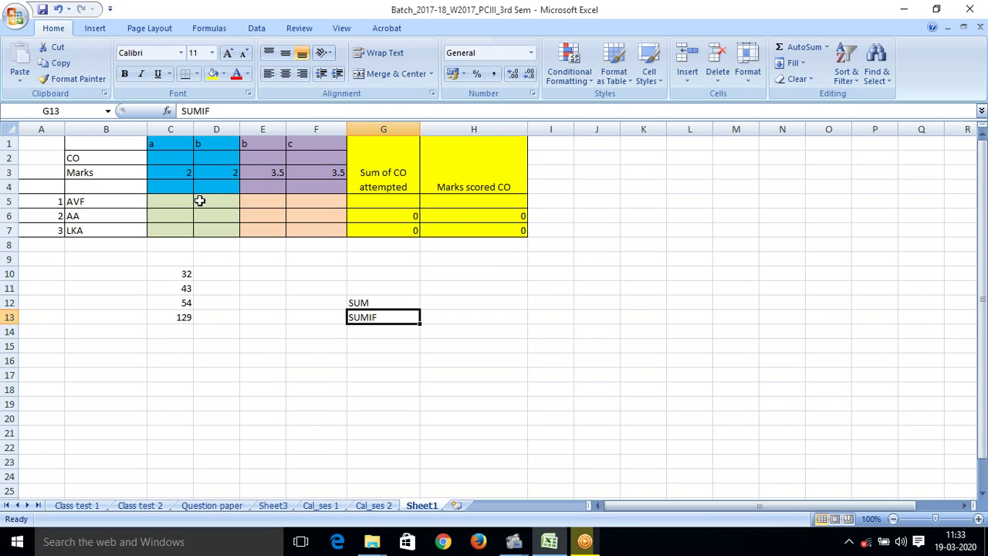
left_click(103, 200)
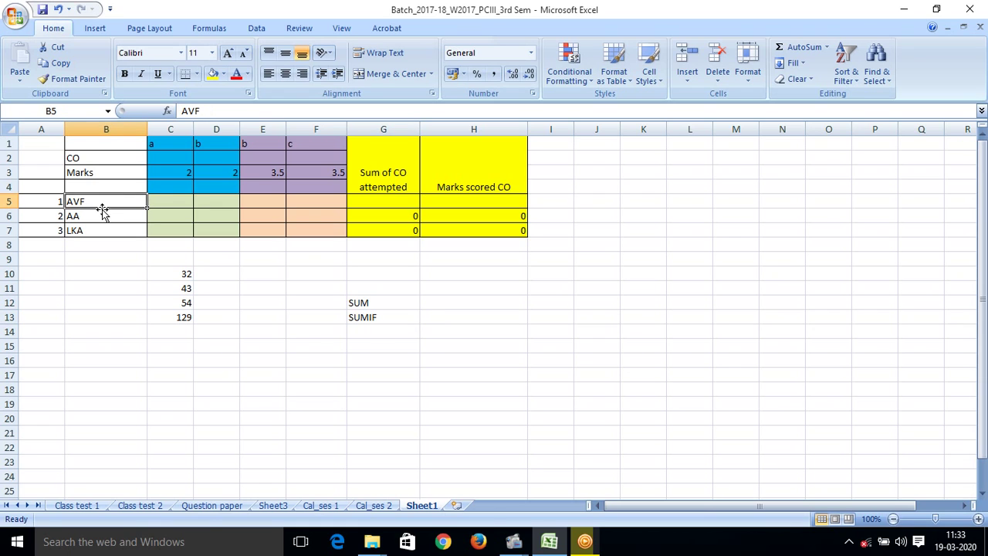
left_click(102, 216)
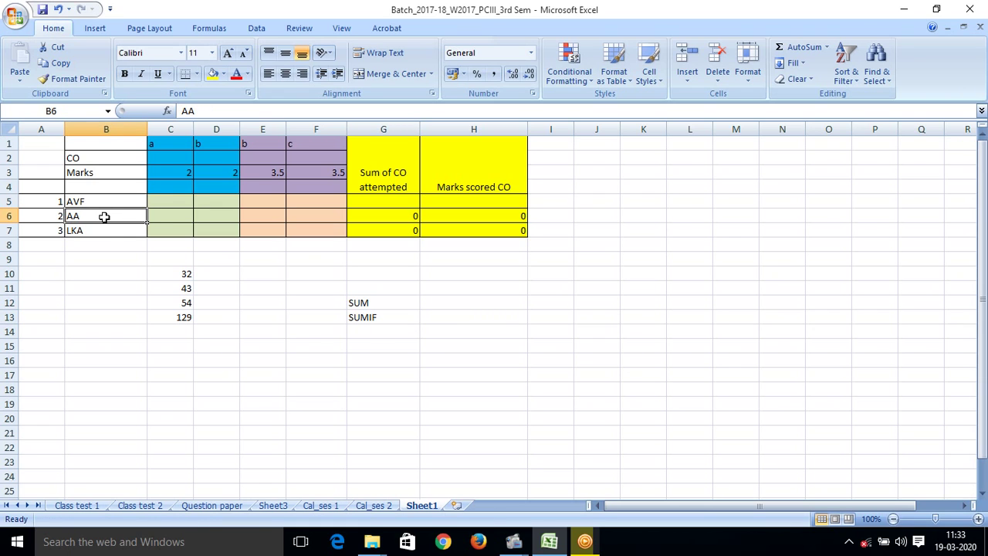
left_click(104, 228)
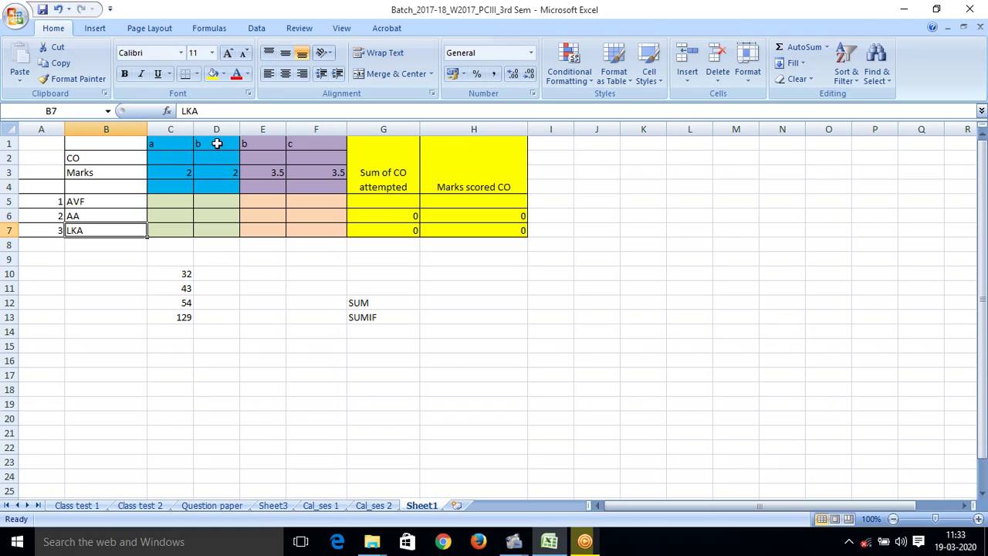
Relabel header E1 as c and header F1 as d
left_click(273, 146)
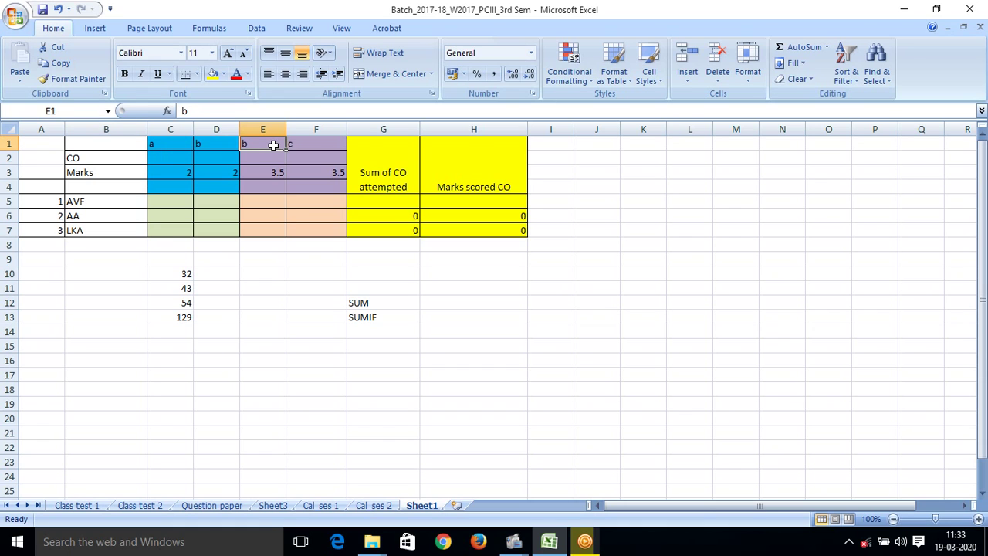
type("c")
left_click(303, 140)
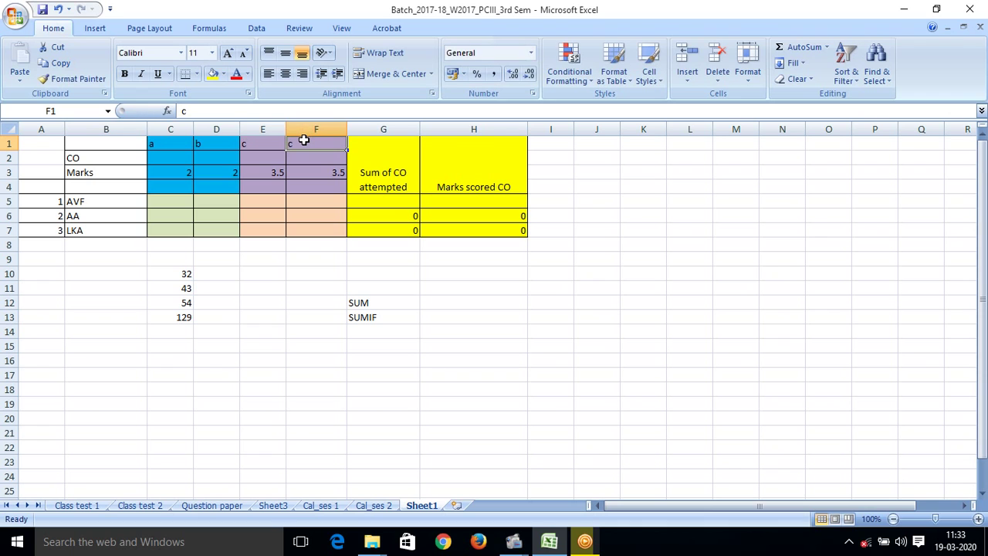
type("d")
left_click(307, 171)
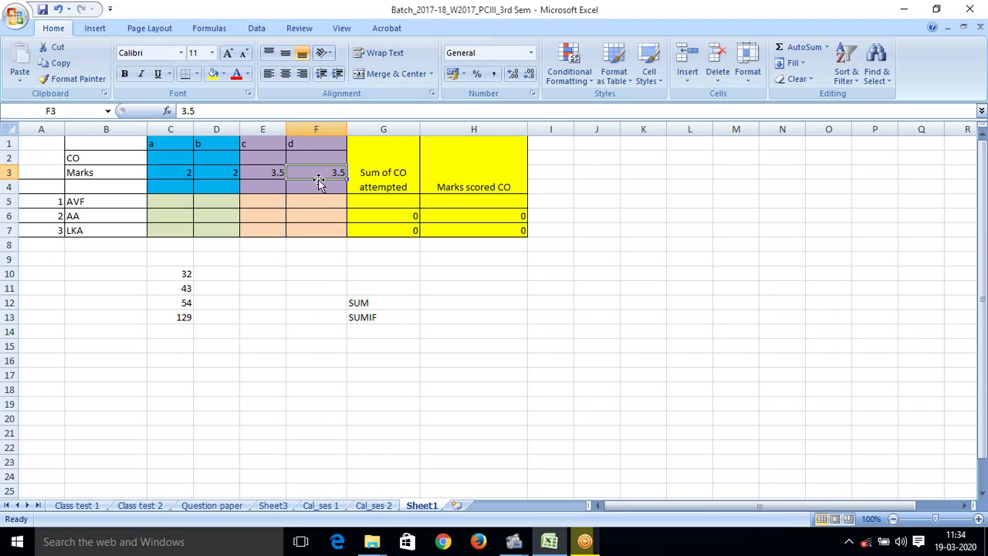
Clear the SUMIF formula out of G6, then select G5
left_click(405, 217)
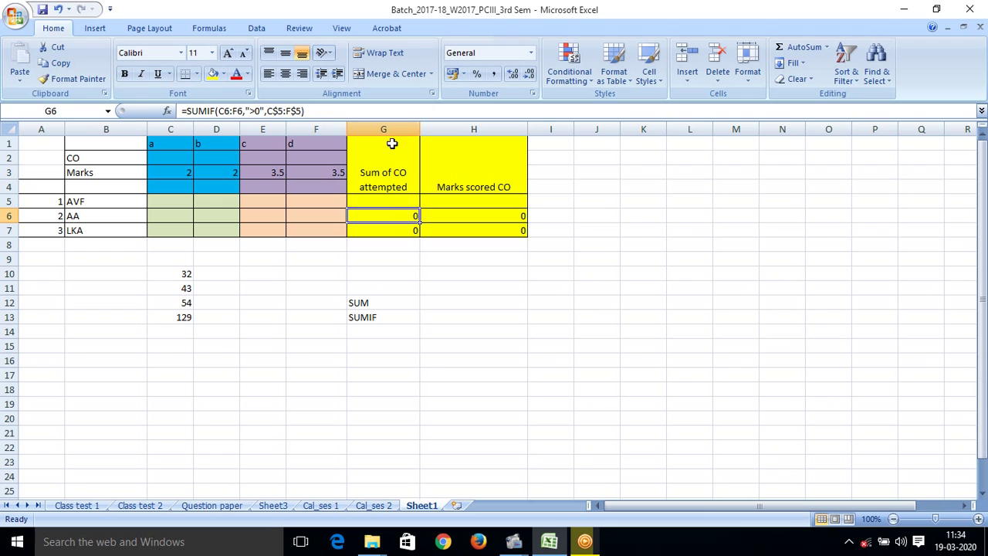
left_click_drag(358, 114, 147, 75)
key("Escape")
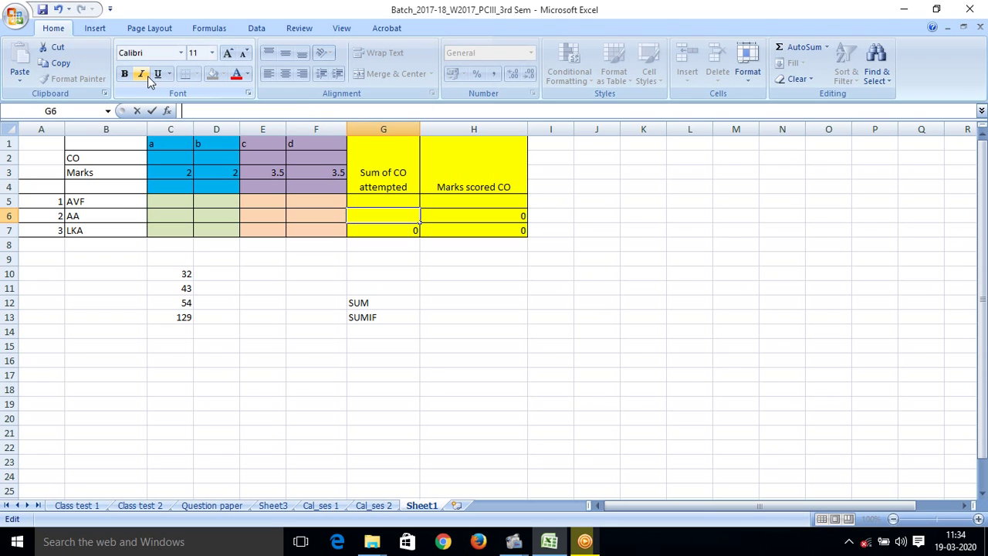
left_click(402, 200)
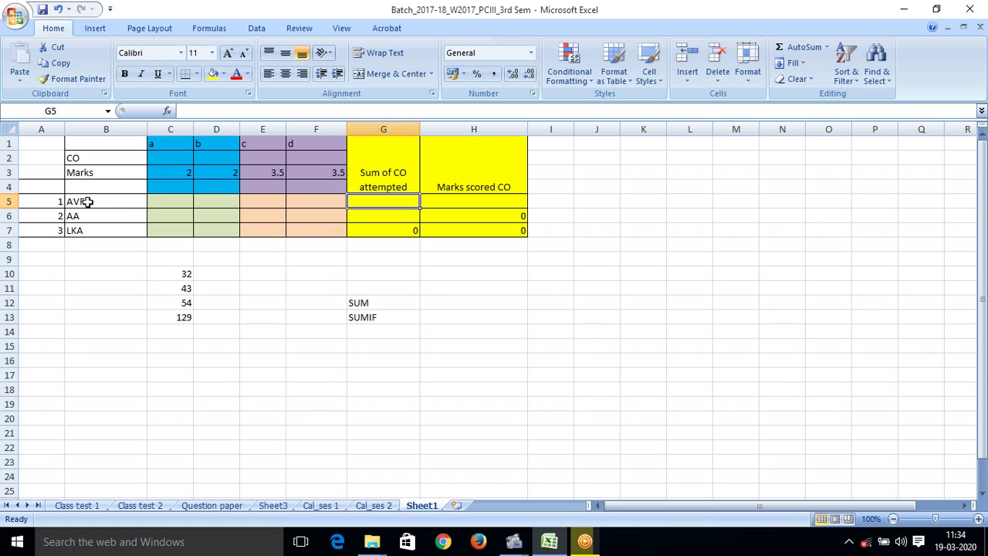
Enter student 1's marks: 1 in C5 and 3 in E5
left_click(191, 202)
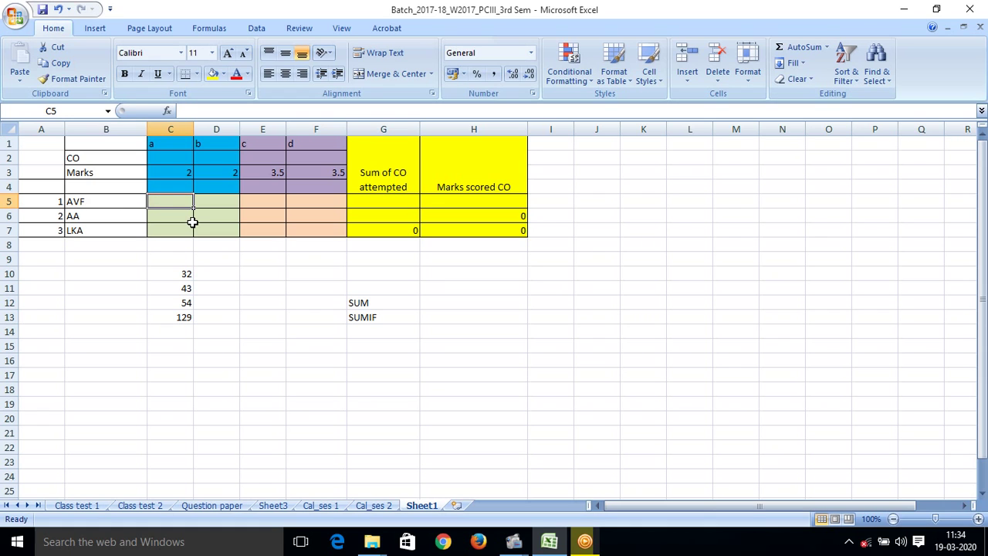
type("1")
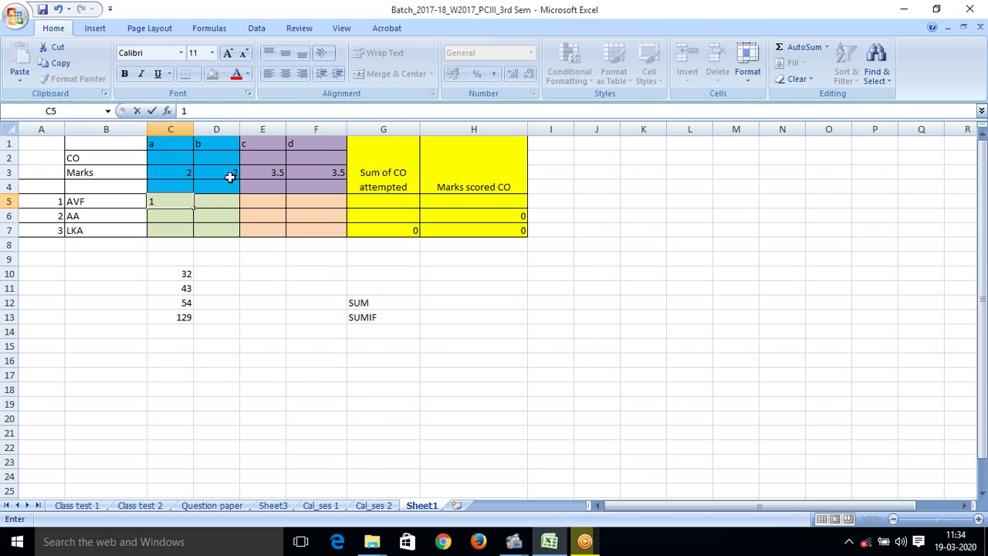
left_click(264, 201)
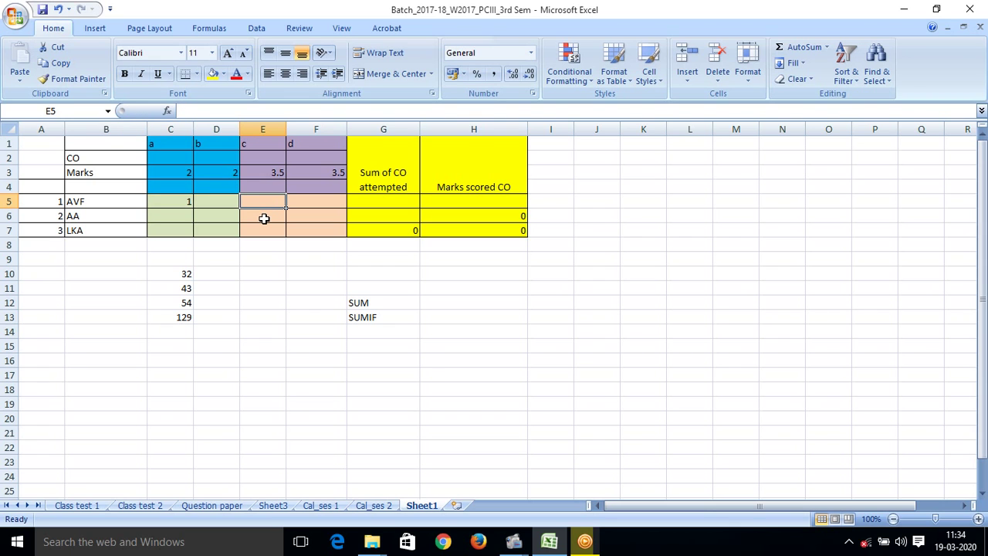
type("3")
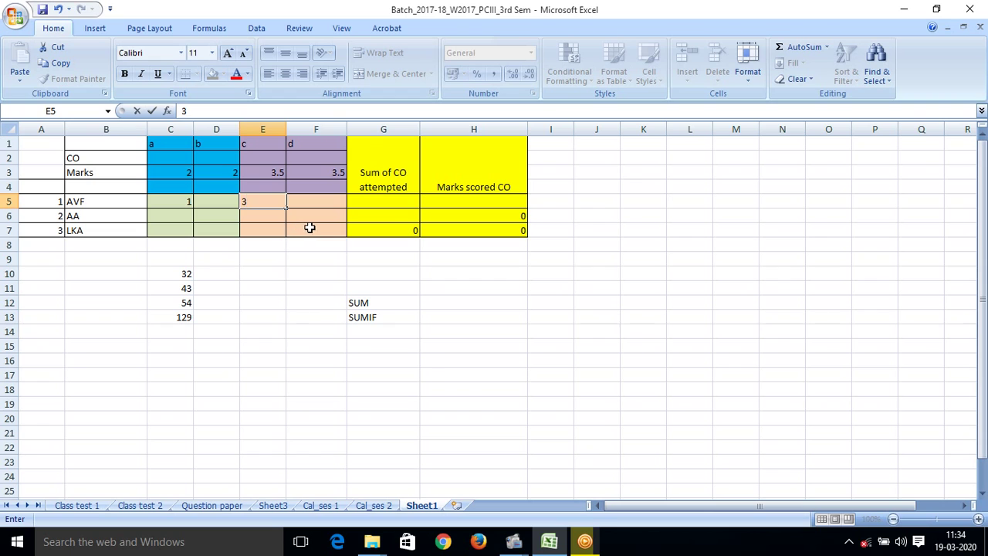
left_click(322, 229)
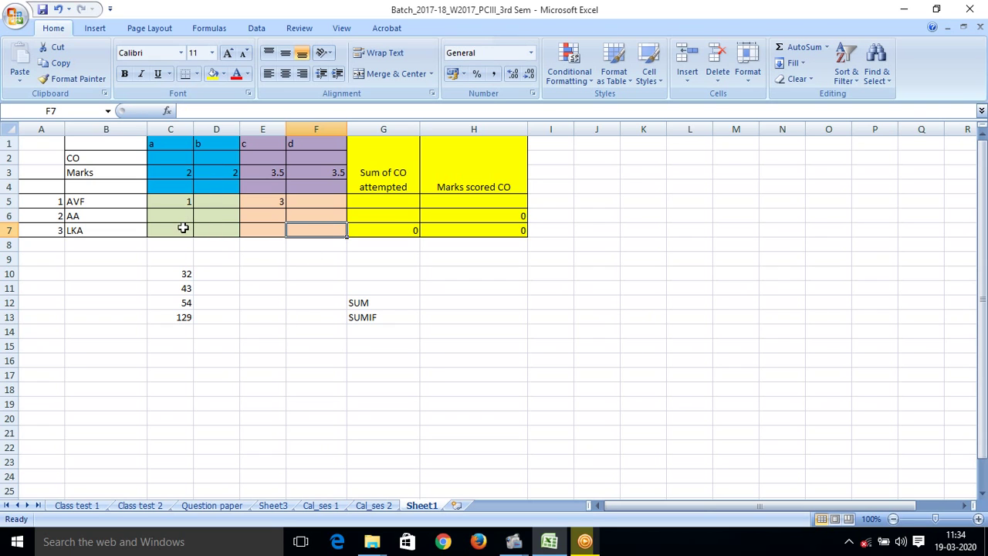
Enter student 2's marks: 2 in D6 and 2 in F6
left_click(225, 217)
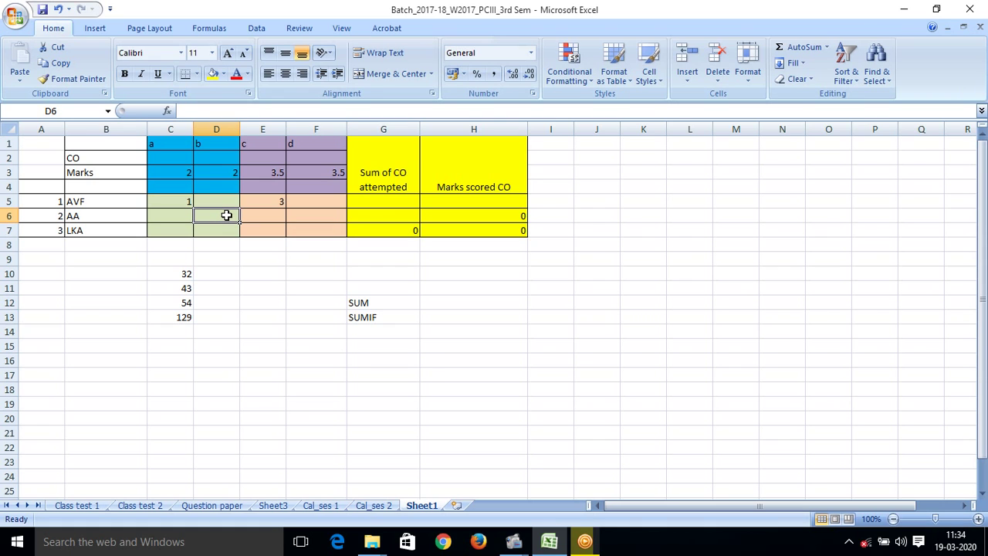
type("2")
left_click(270, 216)
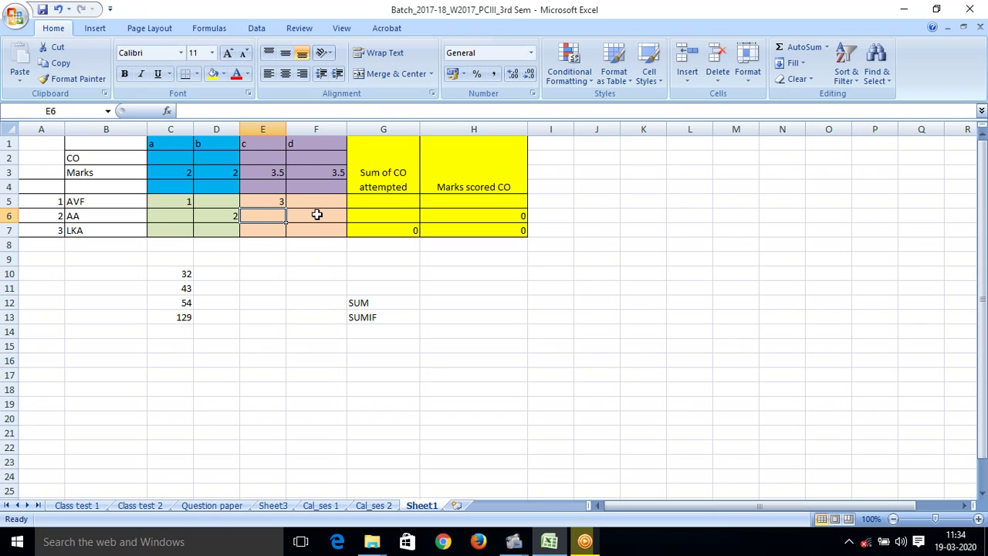
left_click(317, 216)
type("2")
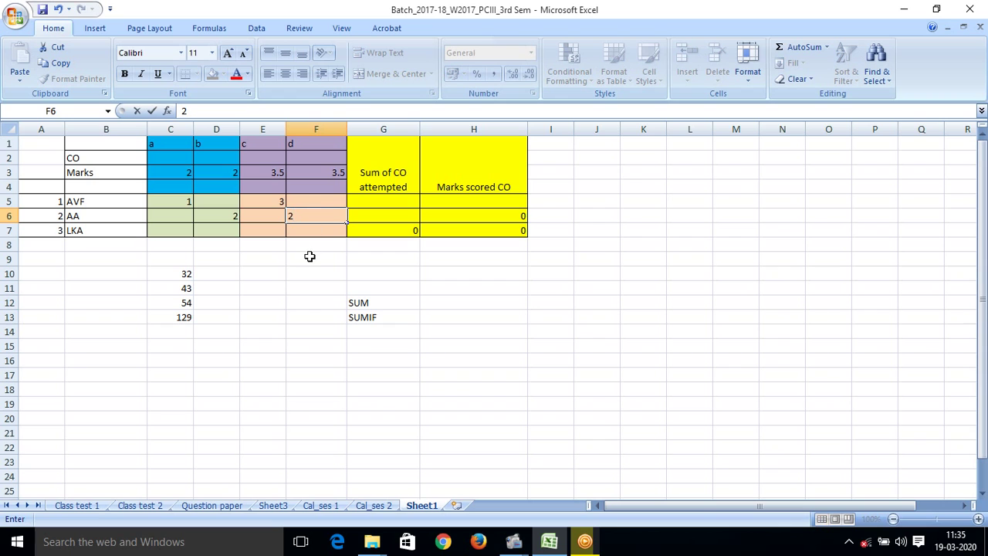
Enter student 3's marks: 1 in C7 and 2 in D7
left_click(179, 233)
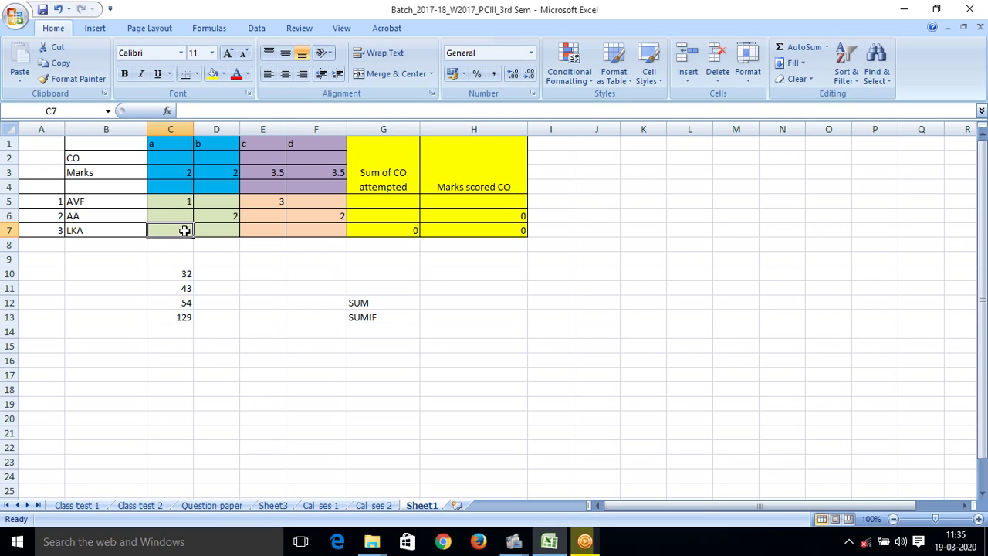
type("0")
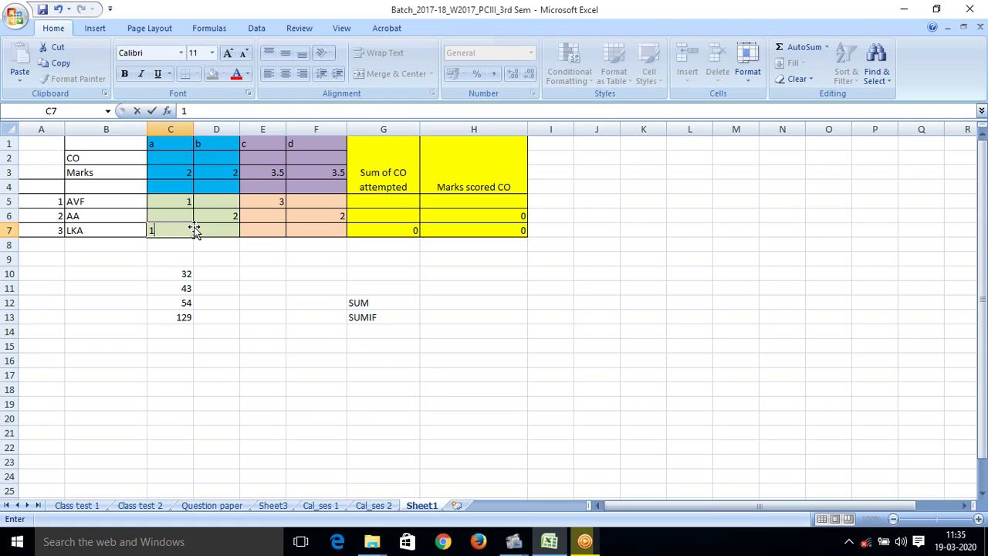
left_click(216, 230)
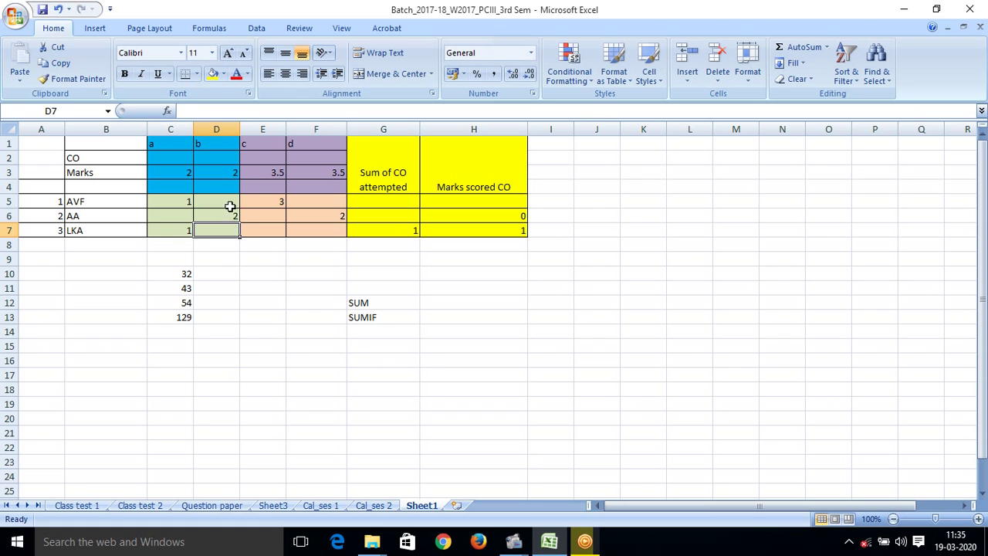
type("2")
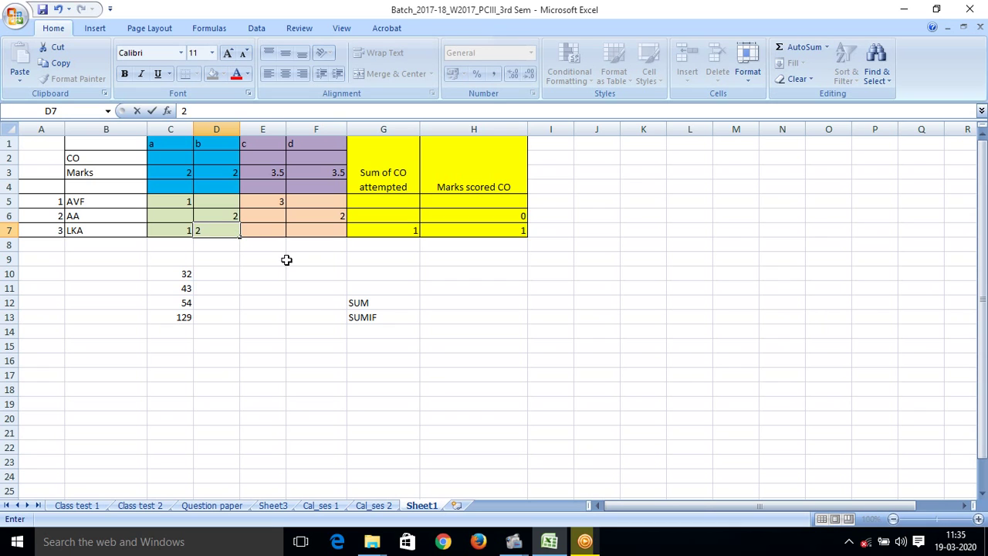
left_click(287, 259)
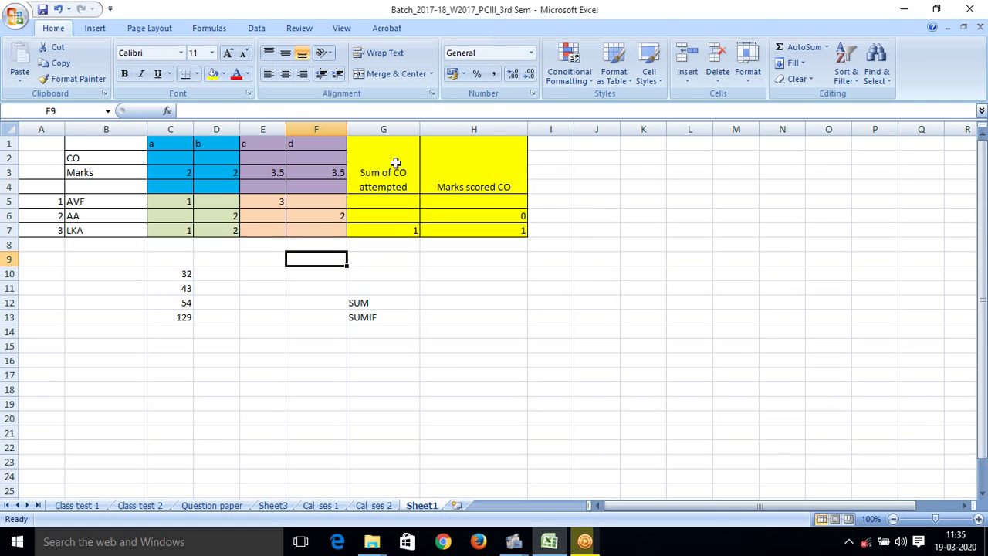
Insert a blank column at G from the column G right-click menu
left_click(390, 121)
right_click(390, 121)
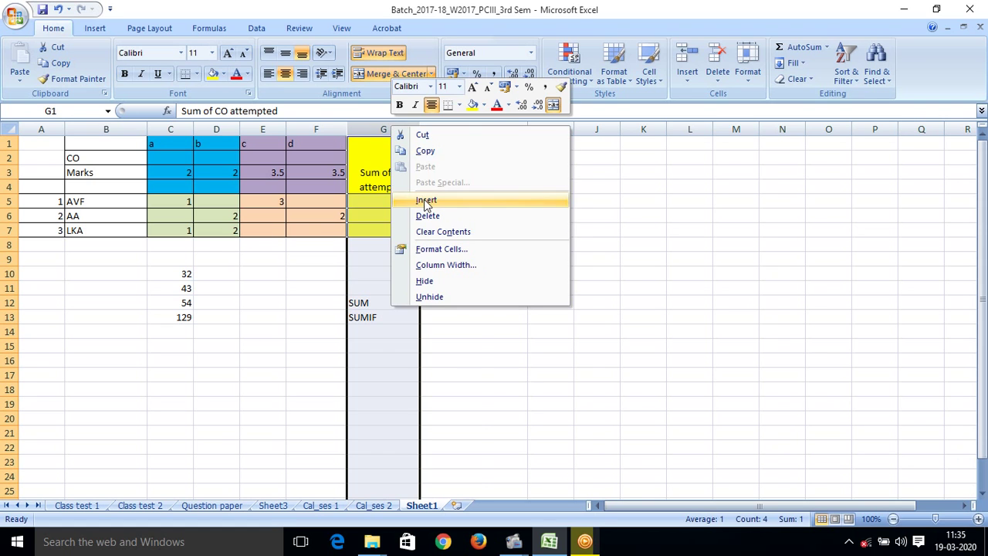
left_click(417, 199)
left_click(385, 205)
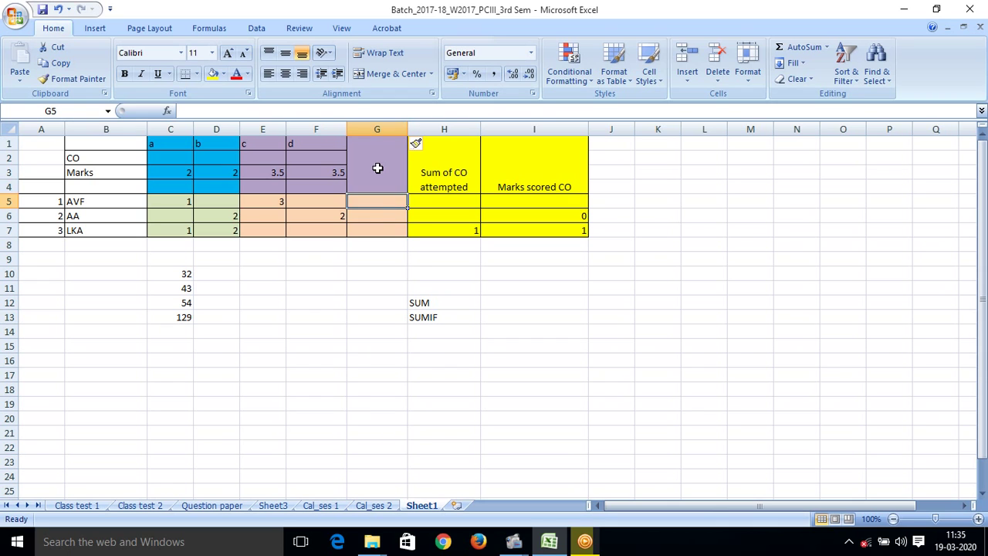
left_click(377, 169)
Head the new column G1 as Total
left_click(380, 143)
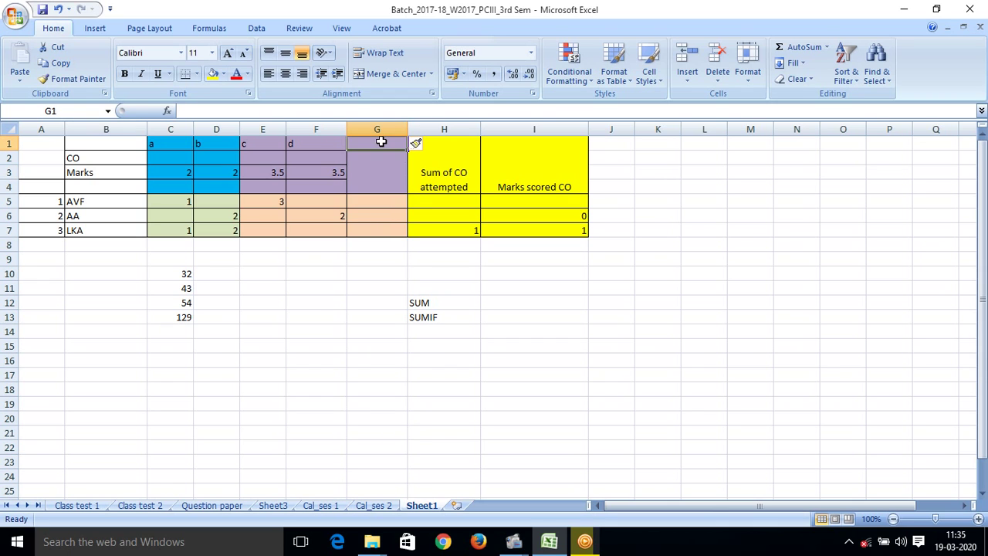
type("Total")
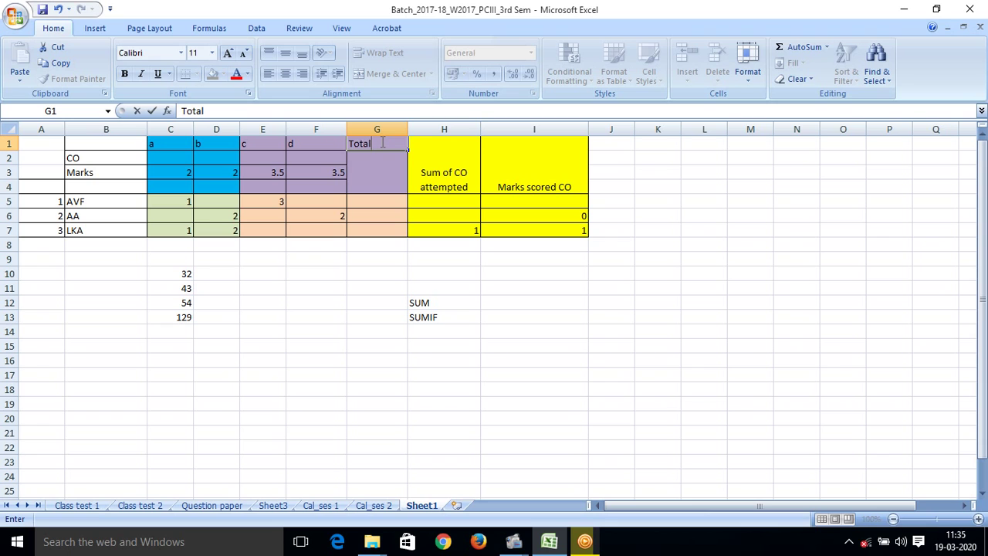
key("Return")
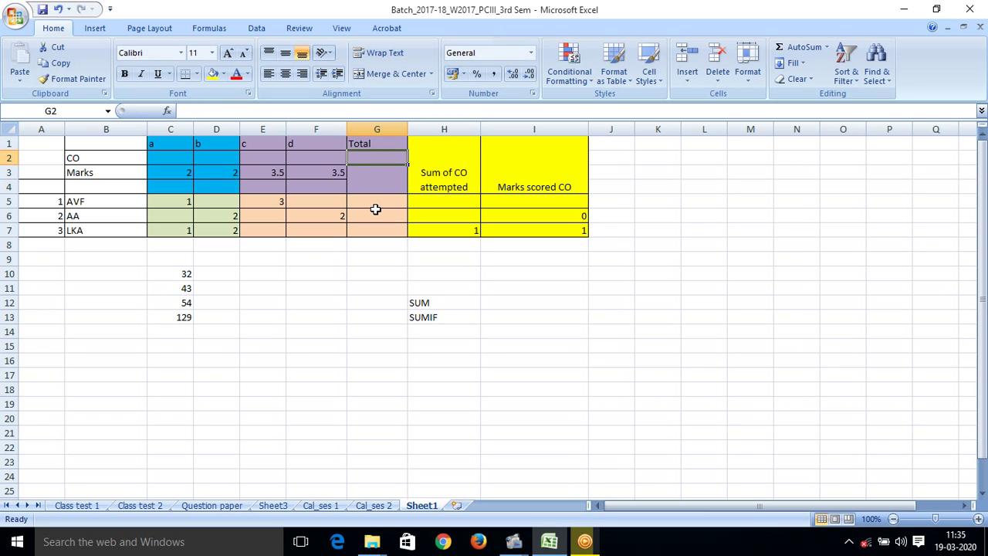
Begin a SUM entry in G5, then reopen the cell to fix the mistyped text
left_click(376, 204)
left_click(270, 110)
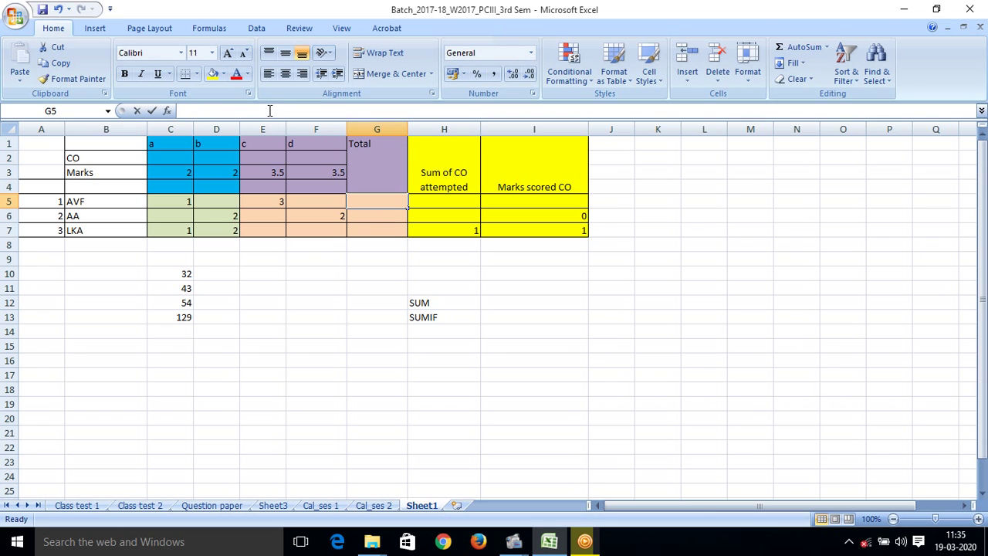
type("SUM")
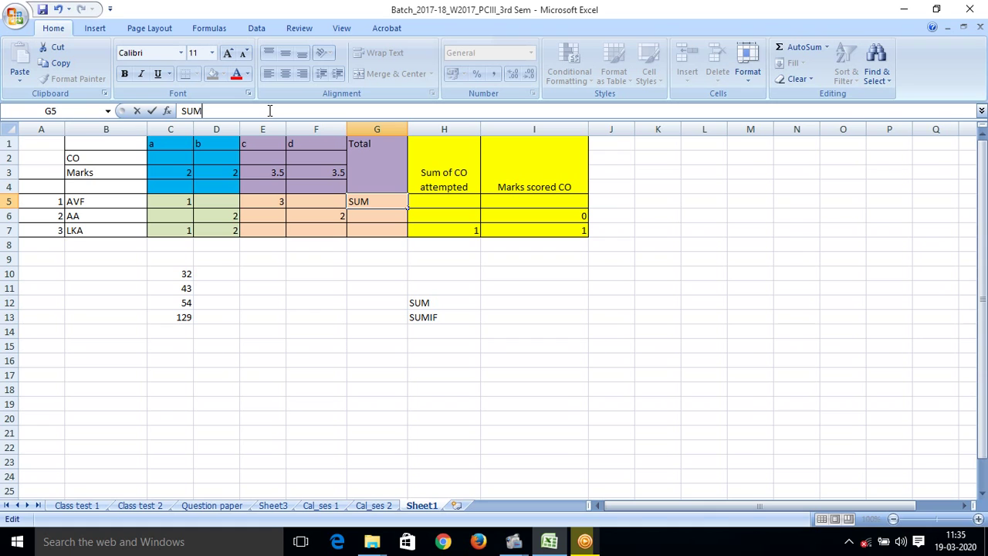
type("(")
left_click(165, 200)
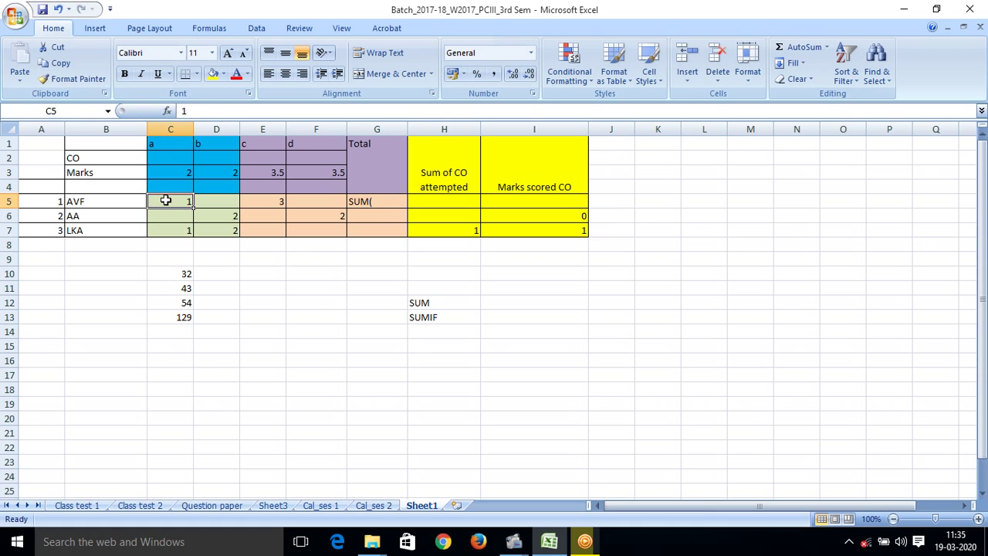
left_click(393, 202)
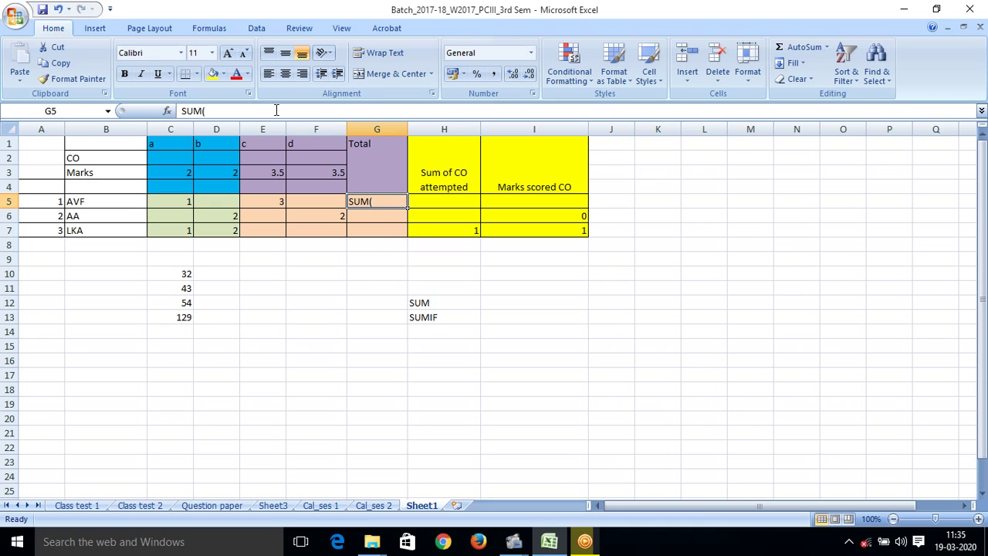
key("F2")
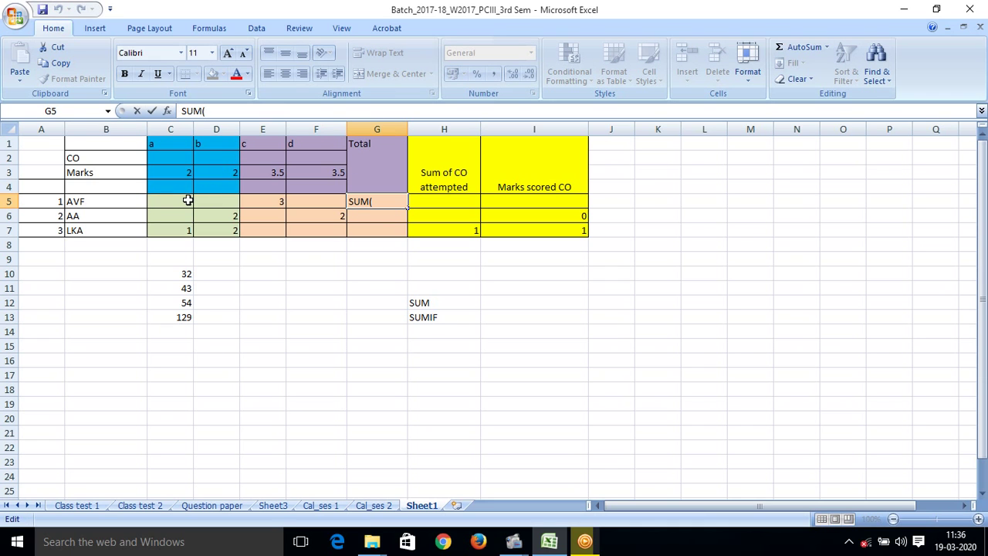
left_click(187, 200)
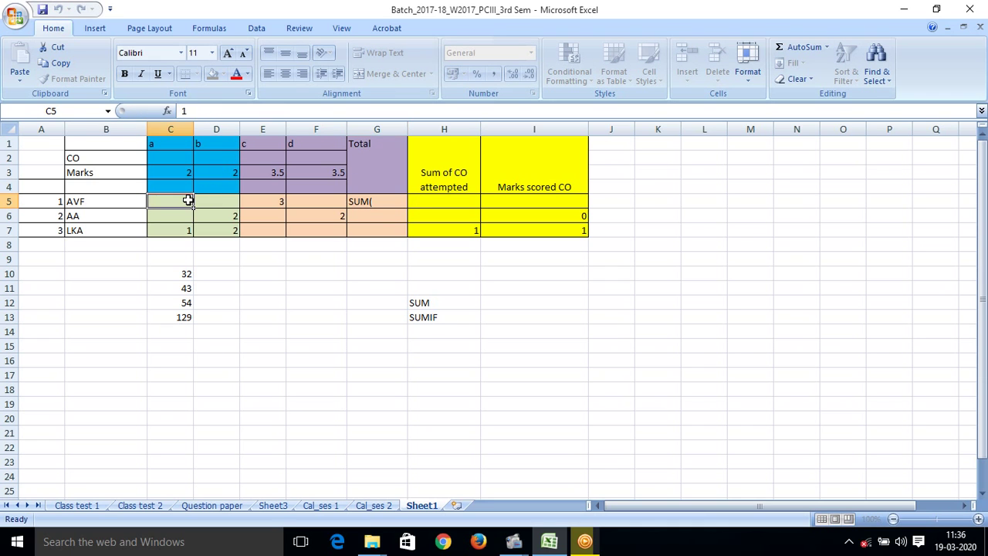
left_click(403, 201)
Replace G5's contents with =SUM(C5:F5), giving student 1 a total of 4
left_click(260, 114)
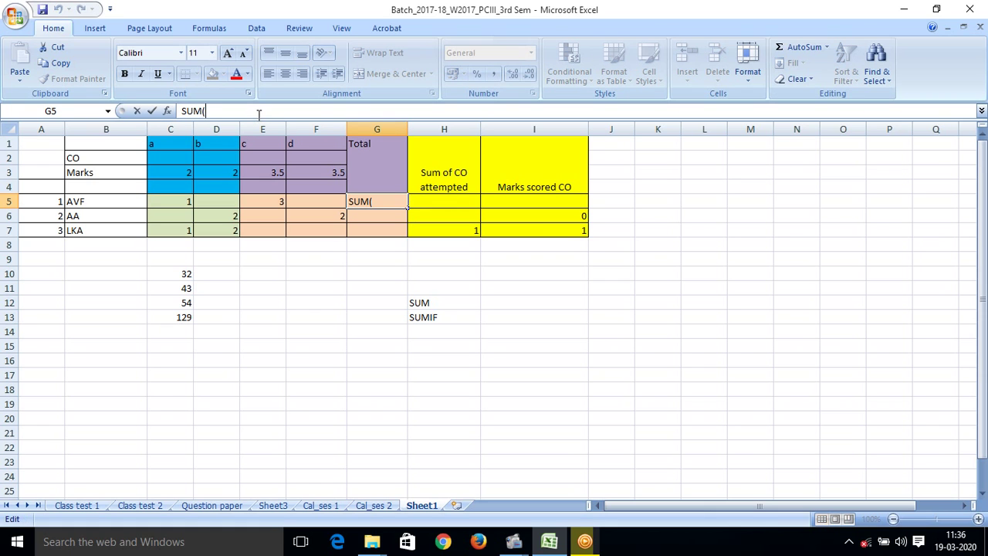
key("BackSpace")
key("BackSpace")
key("BackSpace")
key("BackSpace")
type("=")
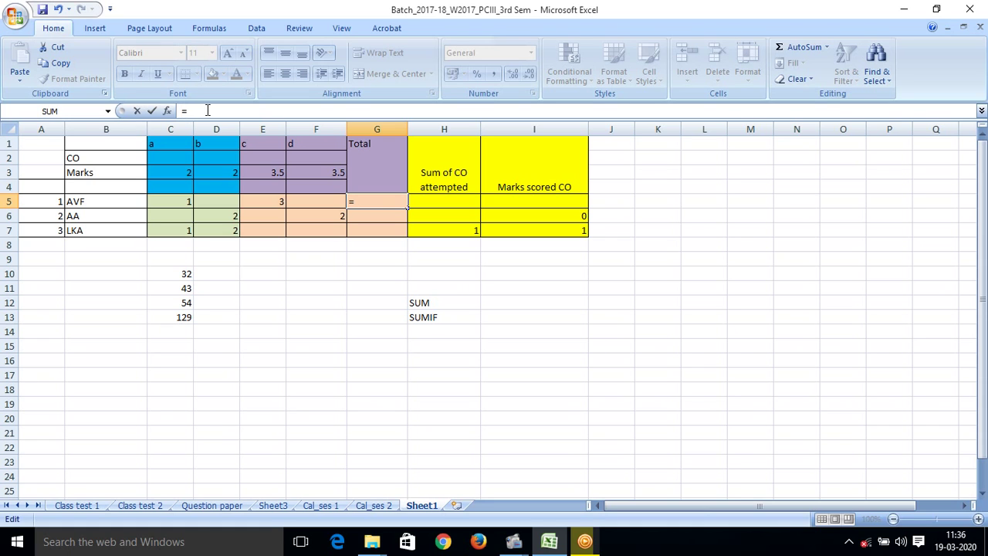
type("SUM")
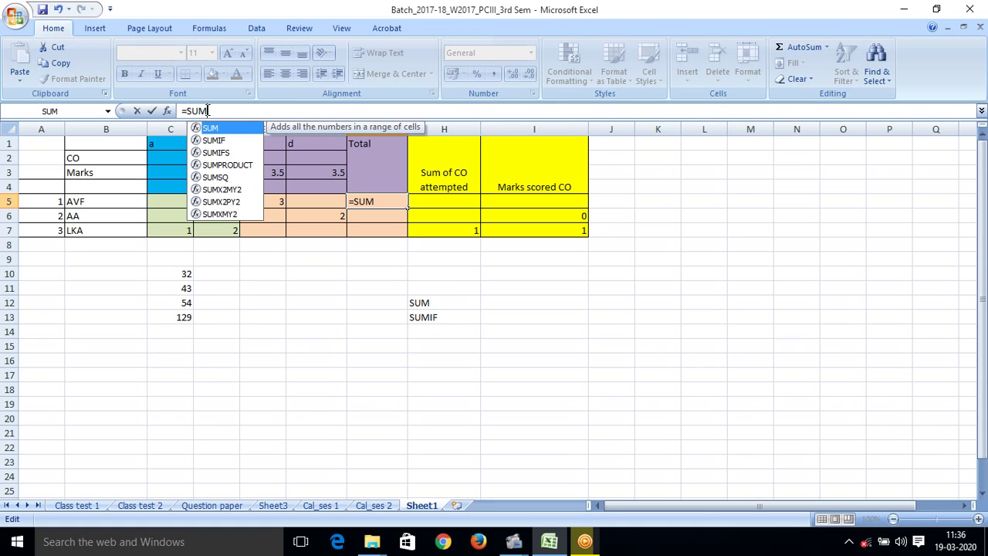
type("(")
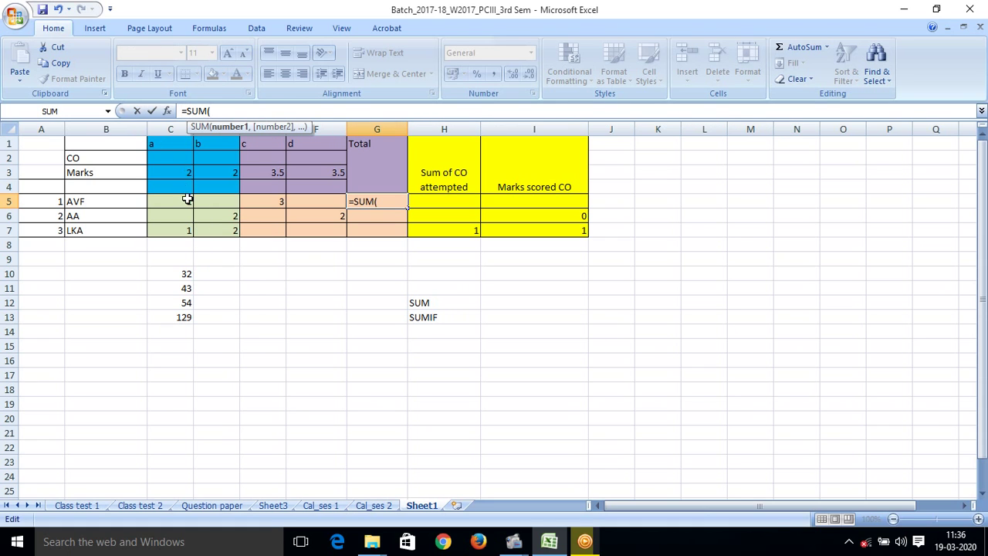
left_click(187, 200)
key("shift+Right")
key("shift+Right")
key("shift+Right")
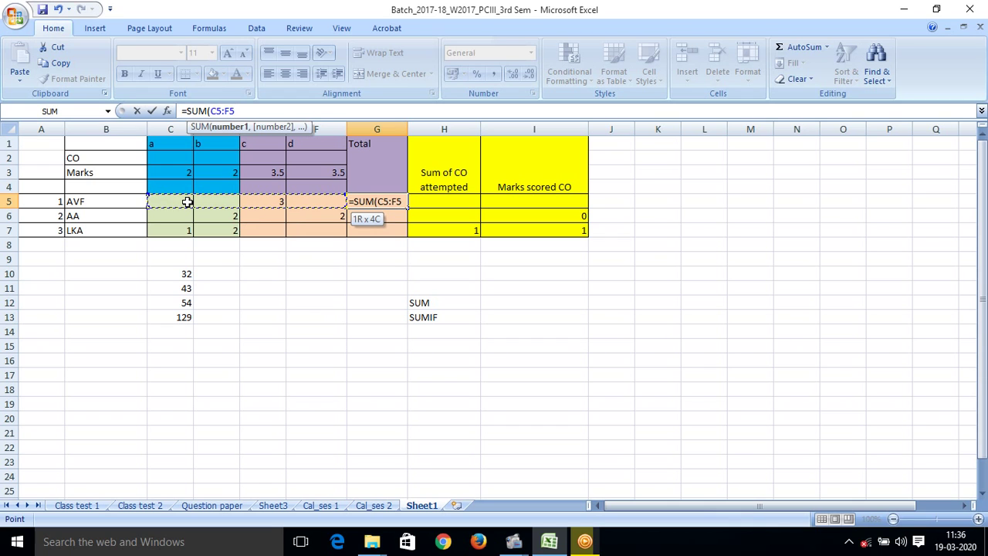
key("Return")
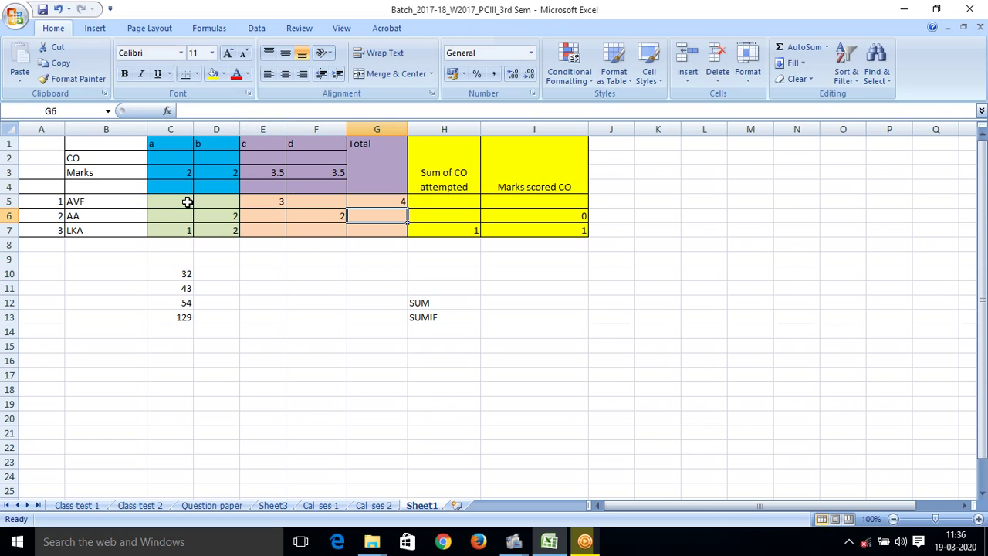
left_click(400, 203)
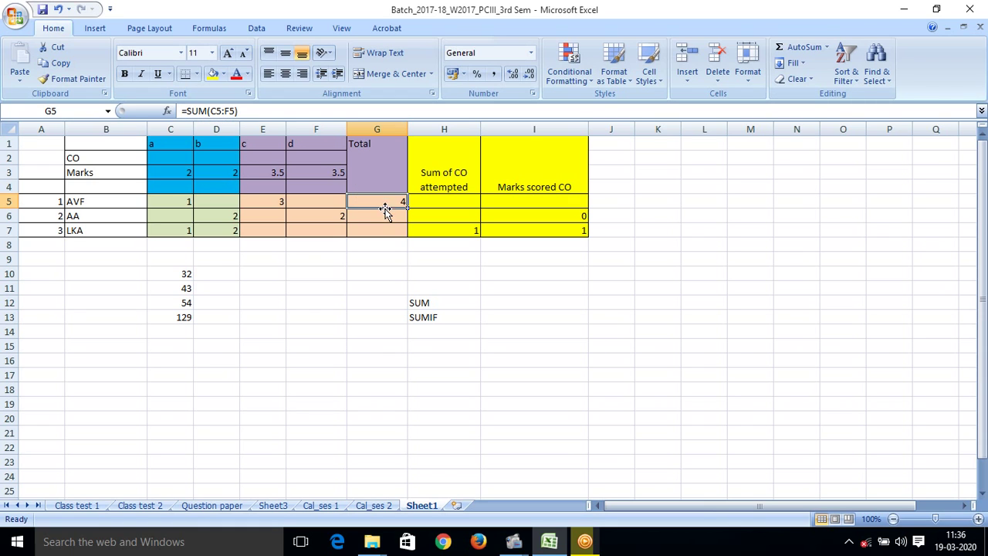
double_click(384, 203)
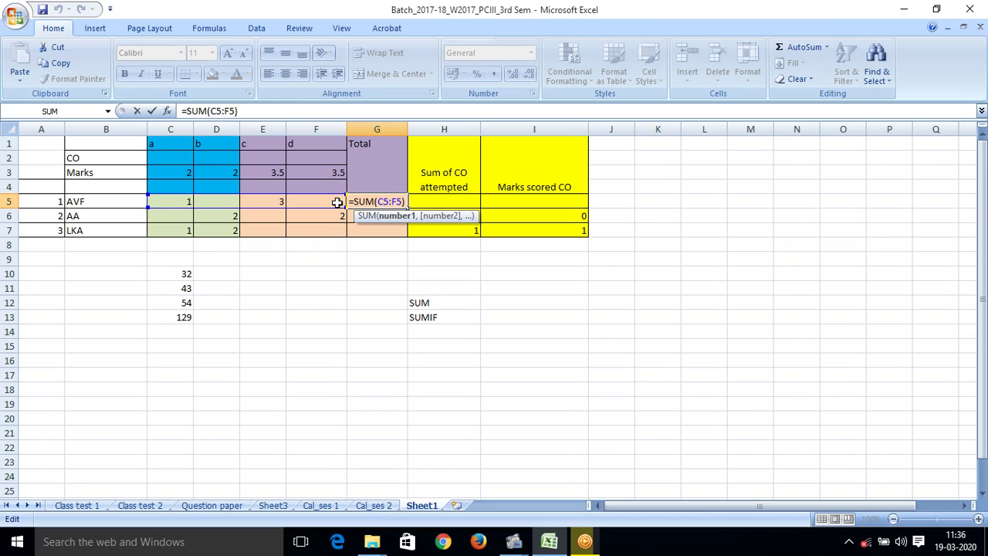
key("ctrl+Return")
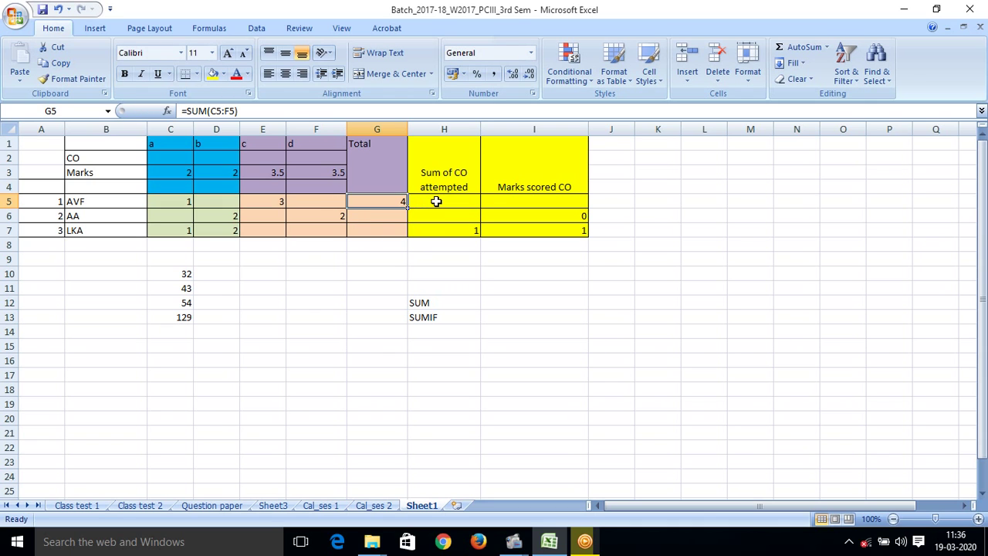
left_click(437, 201)
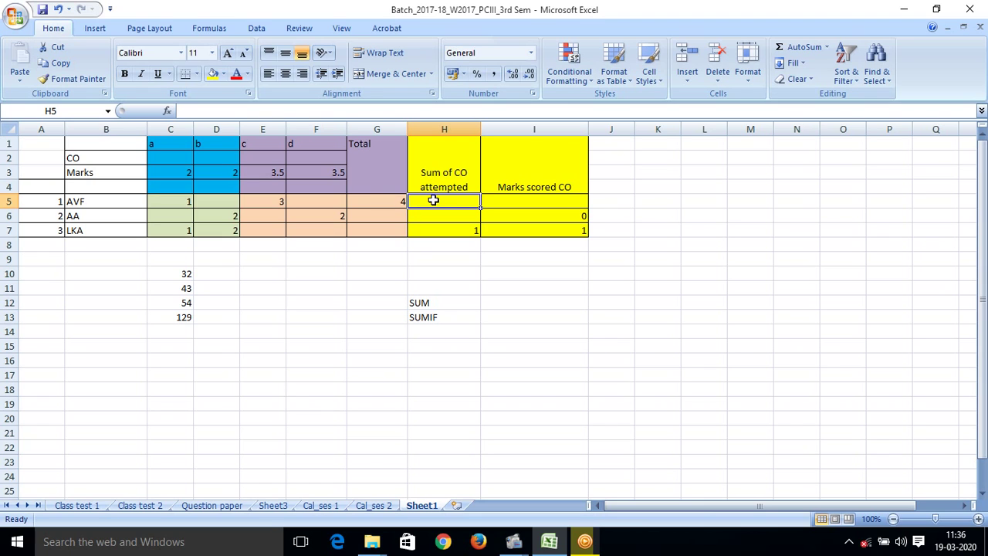
left_click(181, 174)
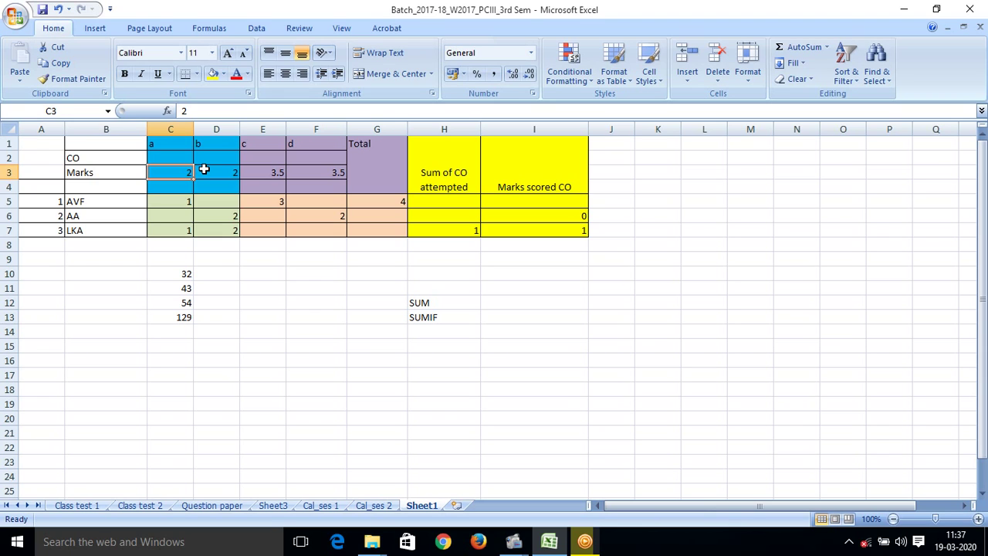
left_click(204, 169)
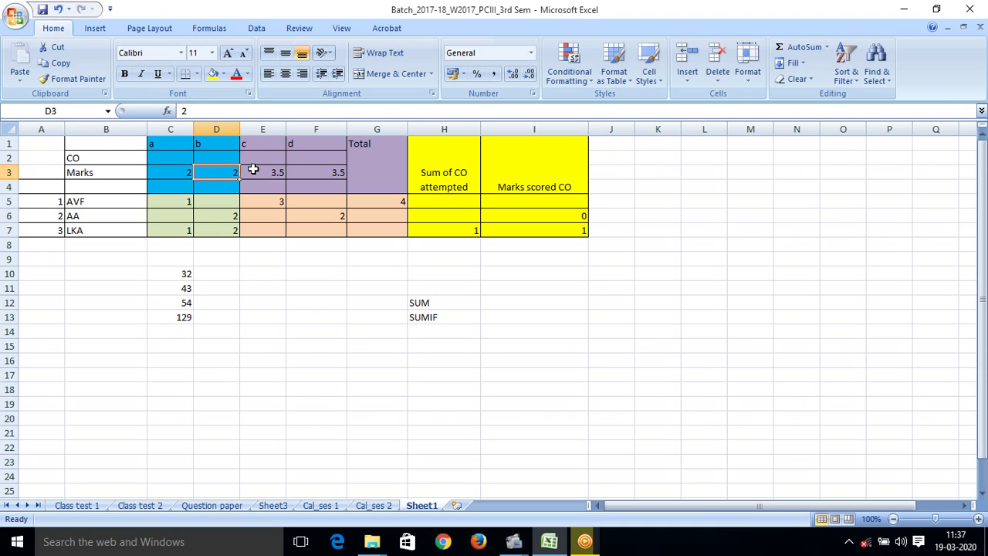
left_click(253, 170)
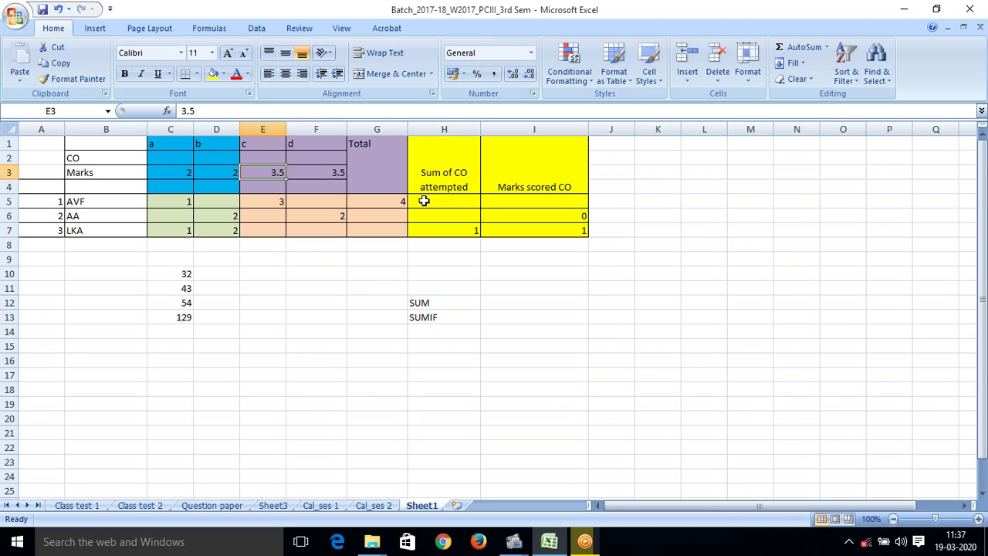
Start H5's formula as =SUMIF(C5:F5,">0", leaving the sum range to add
left_click(424, 201)
type("=")
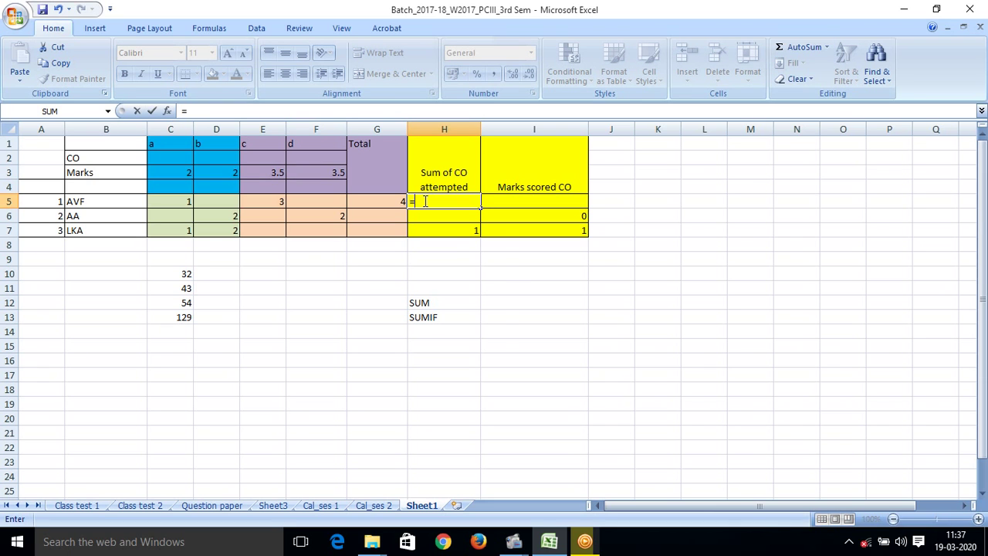
type("SUM")
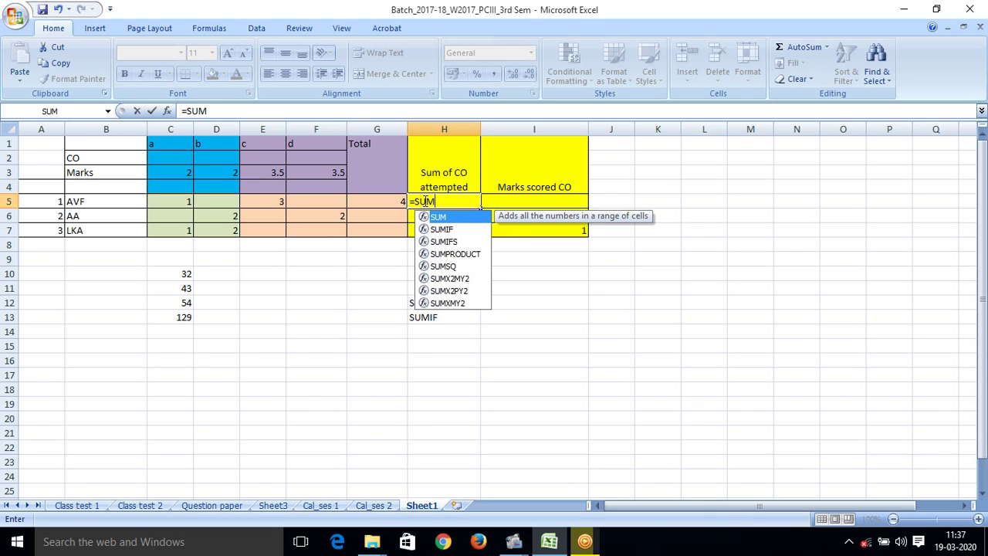
type("IF")
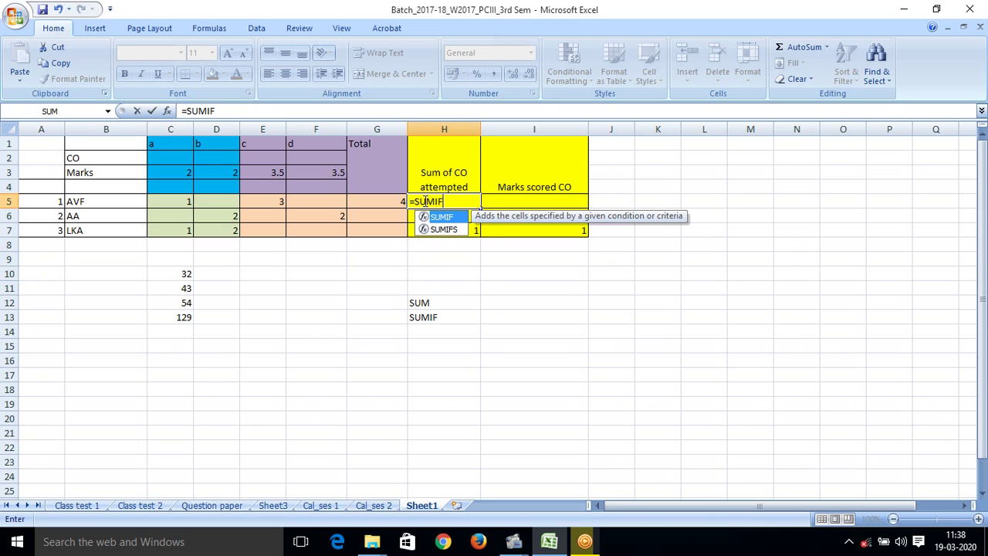
type("(")
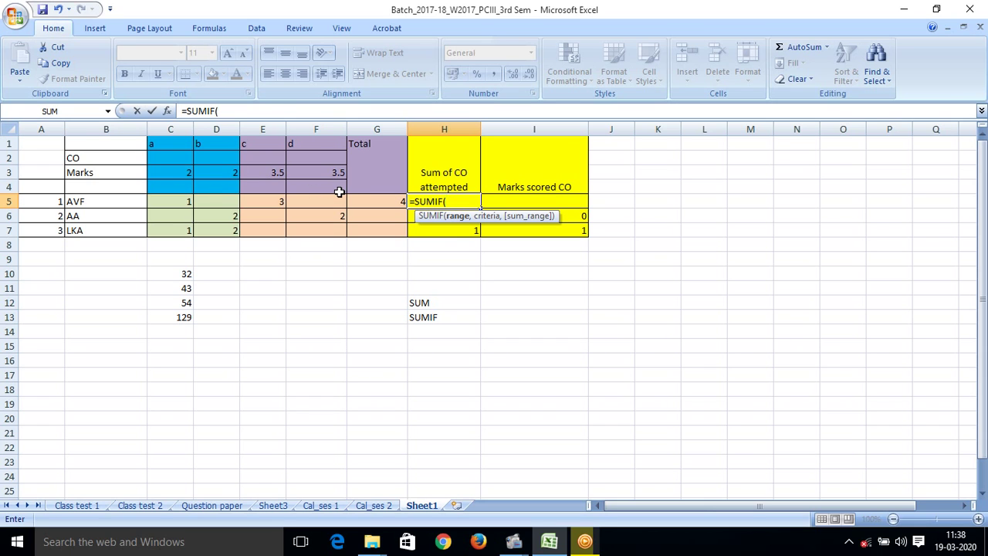
left_click(179, 201)
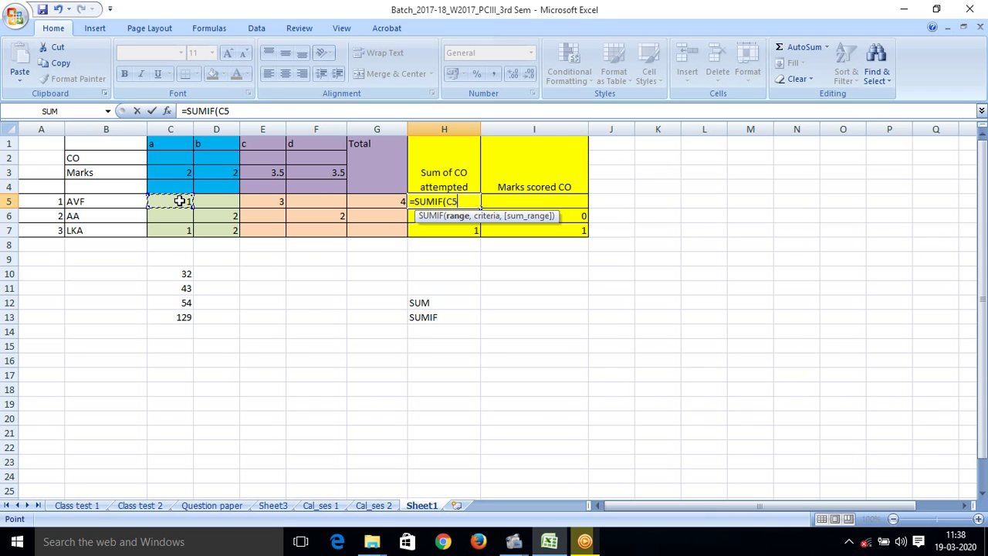
key("F8")
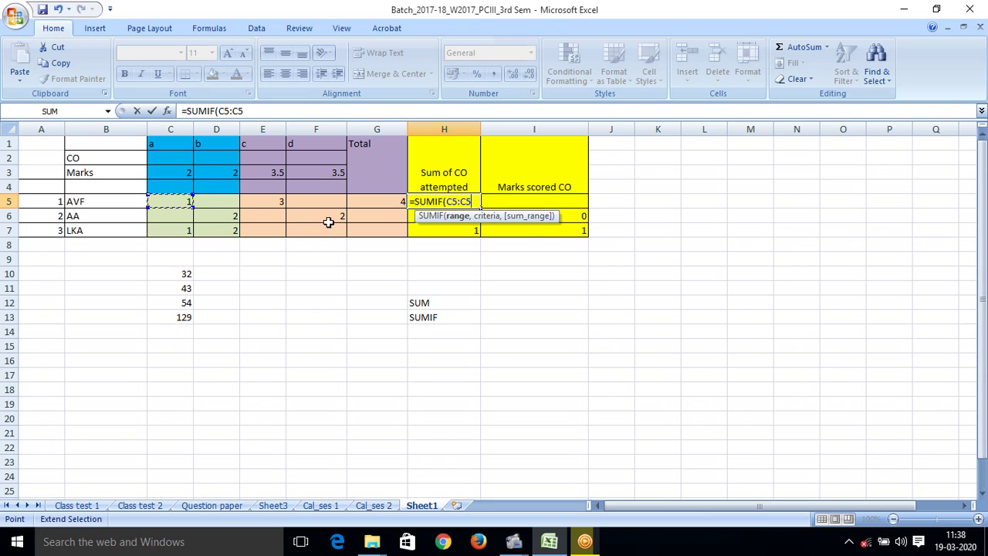
left_click(340, 202)
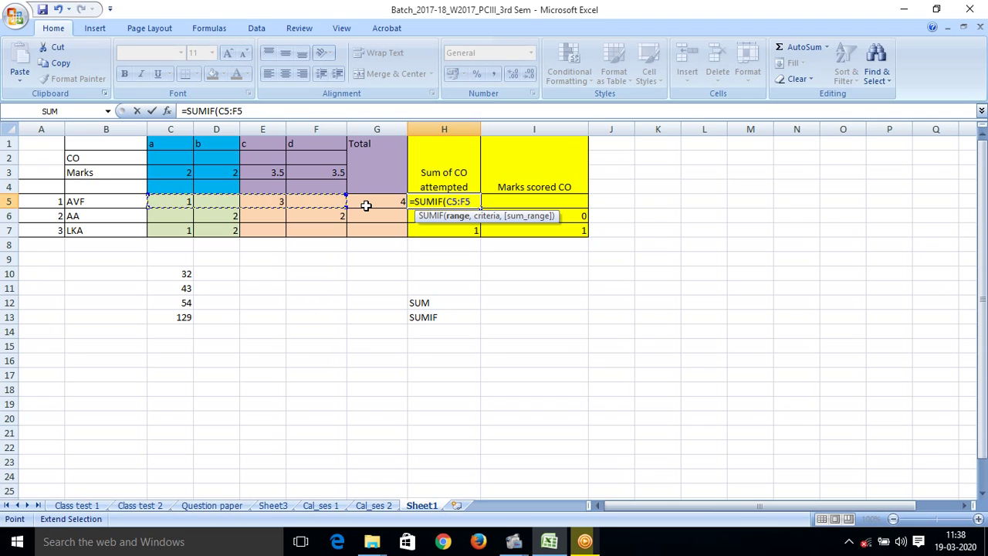
type(",")
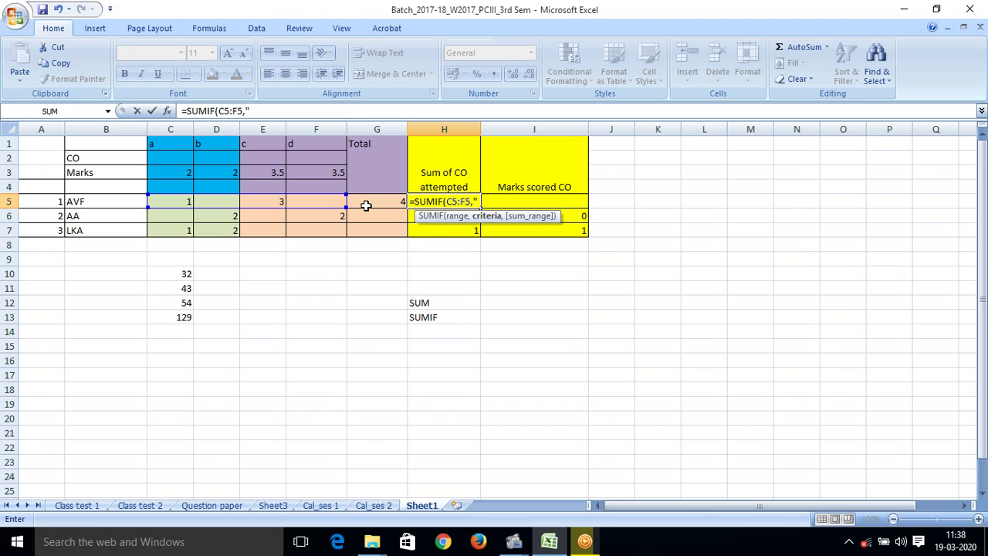
type(">")
type("0")
key("BackSpace")
type("0")
type("\"")
type(",")
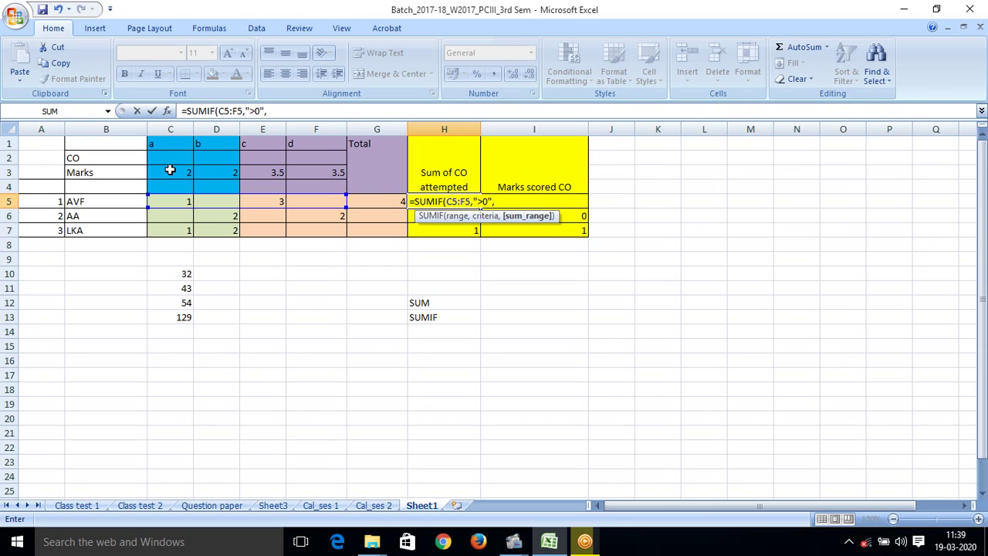
Finish H5 as =SUMIF(C5:F5,">0",C3:F3), giving 5.5 for student 1
left_click(170, 169)
key("shift+Right")
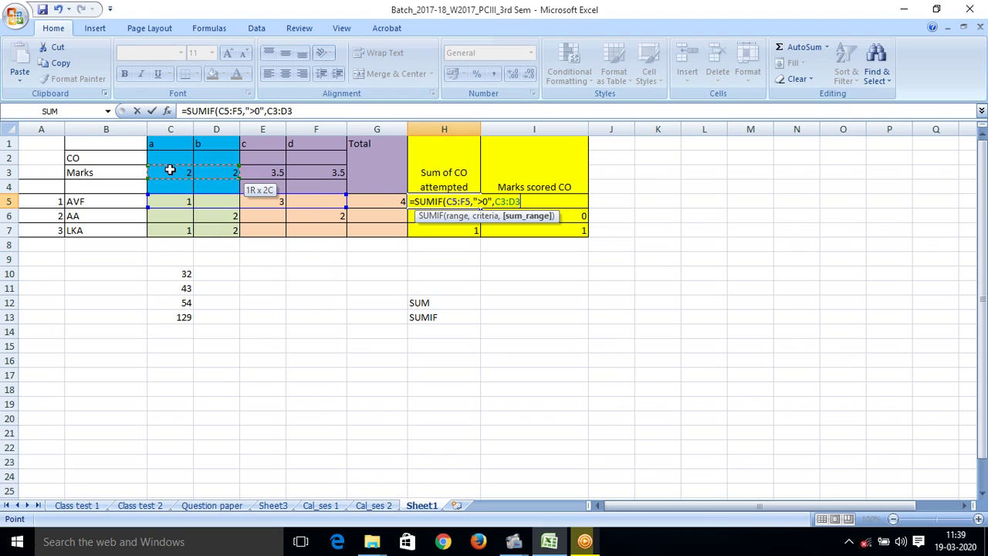
key("shift+Right")
key("shift+Right")
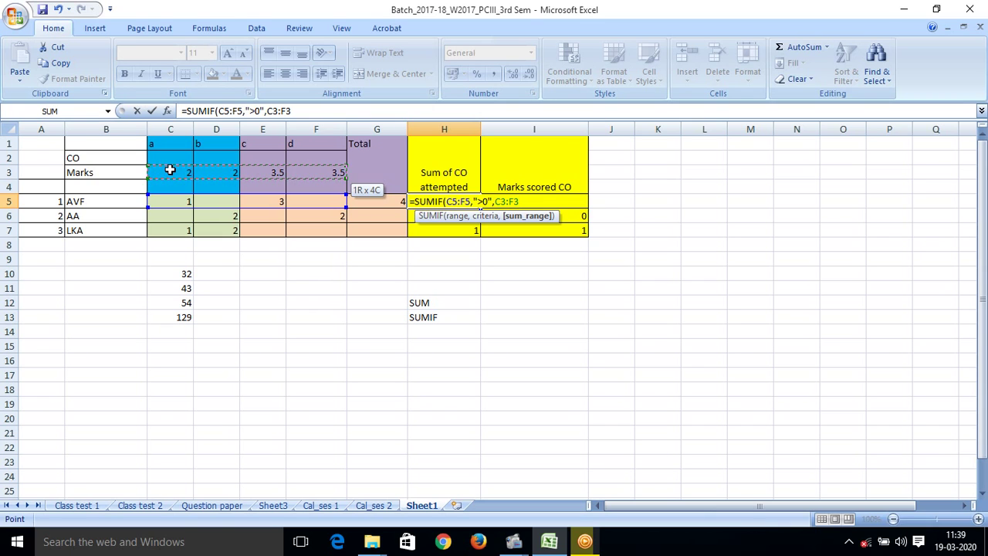
type(")")
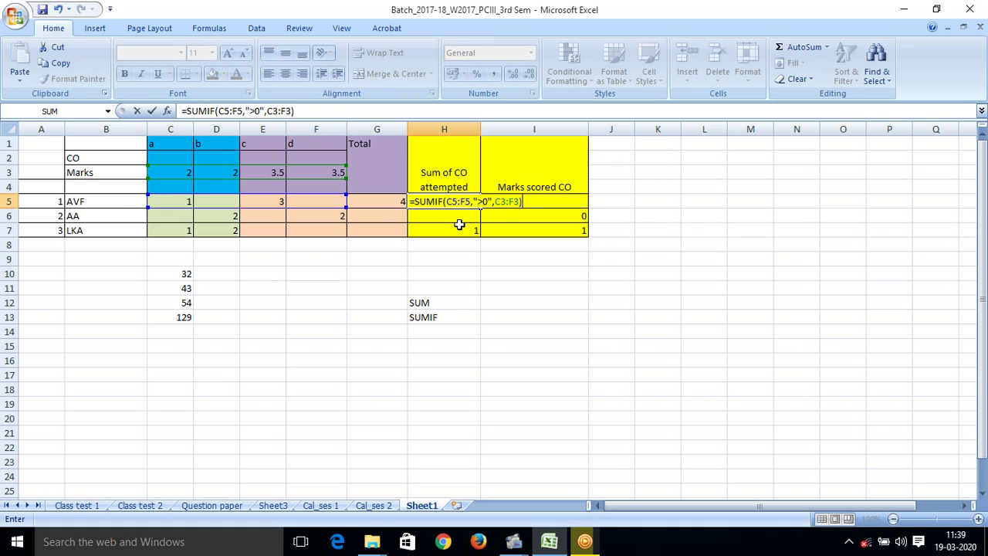
key("Return")
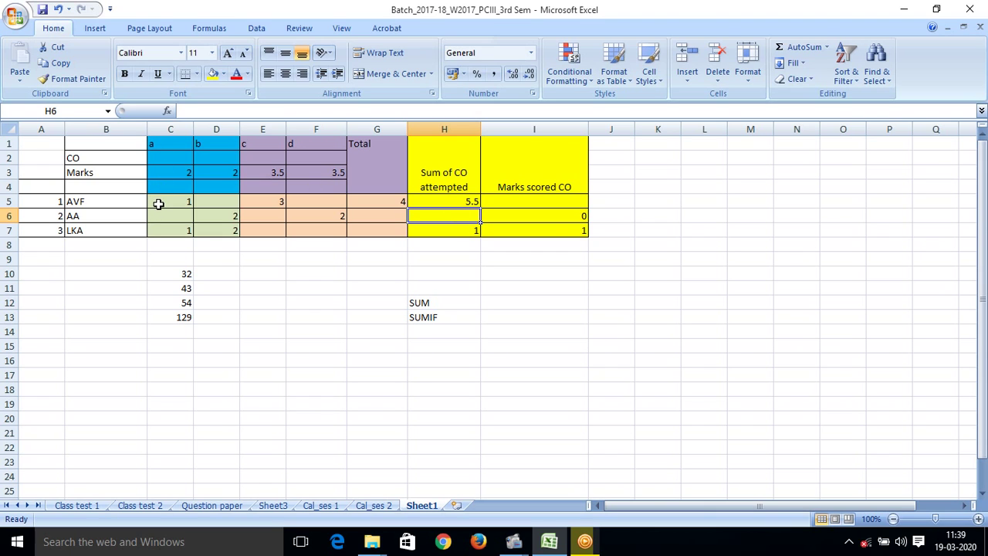
left_click(158, 204)
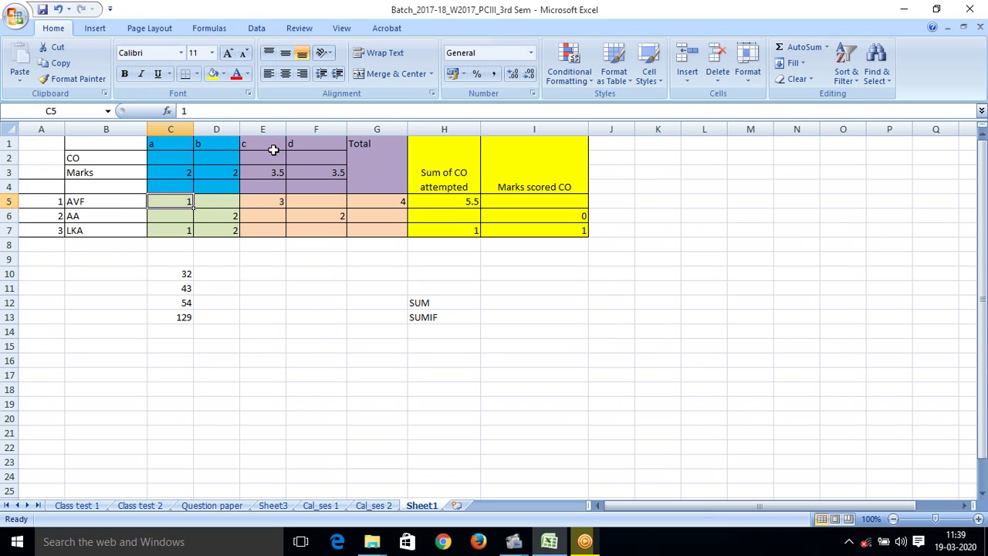
left_click(269, 203)
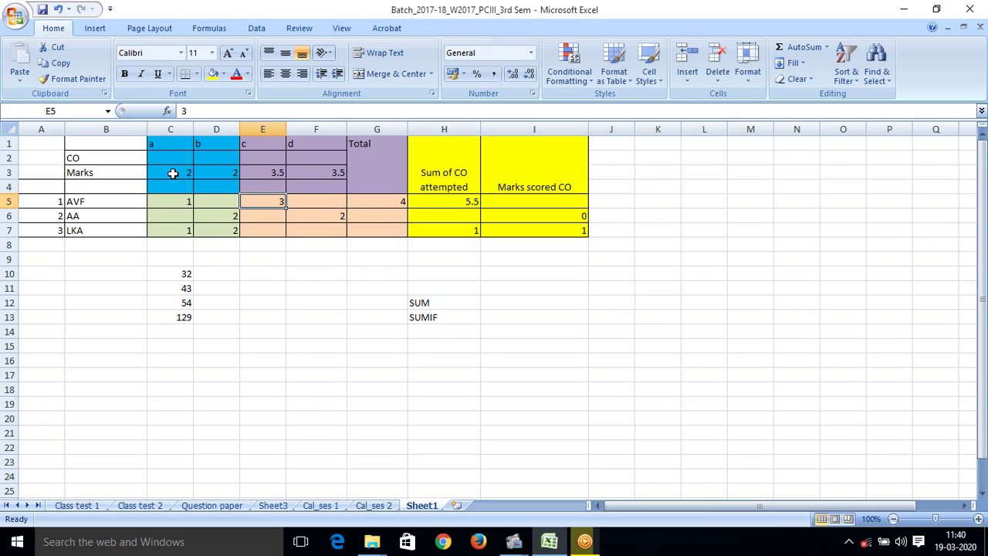
left_click(173, 174)
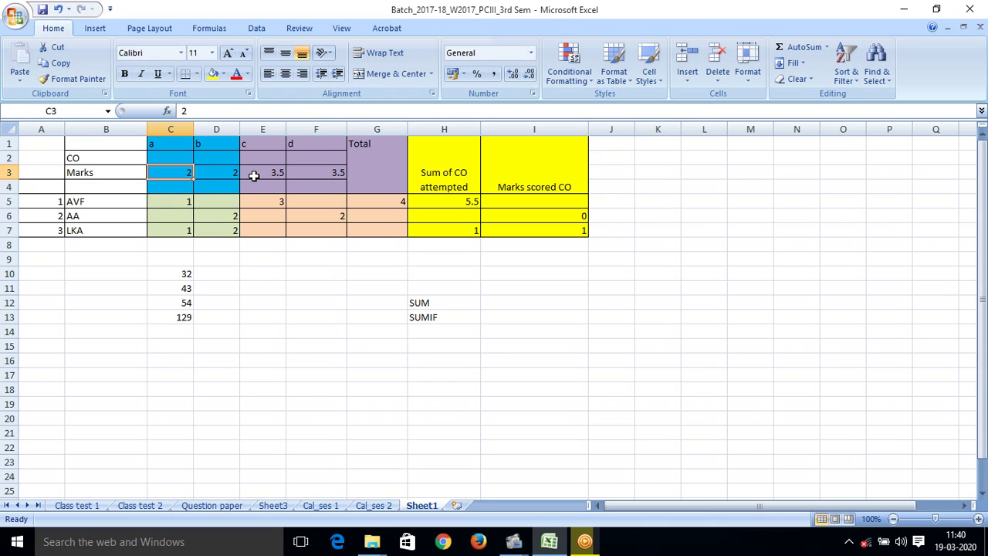
left_click(253, 176, "ctrl")
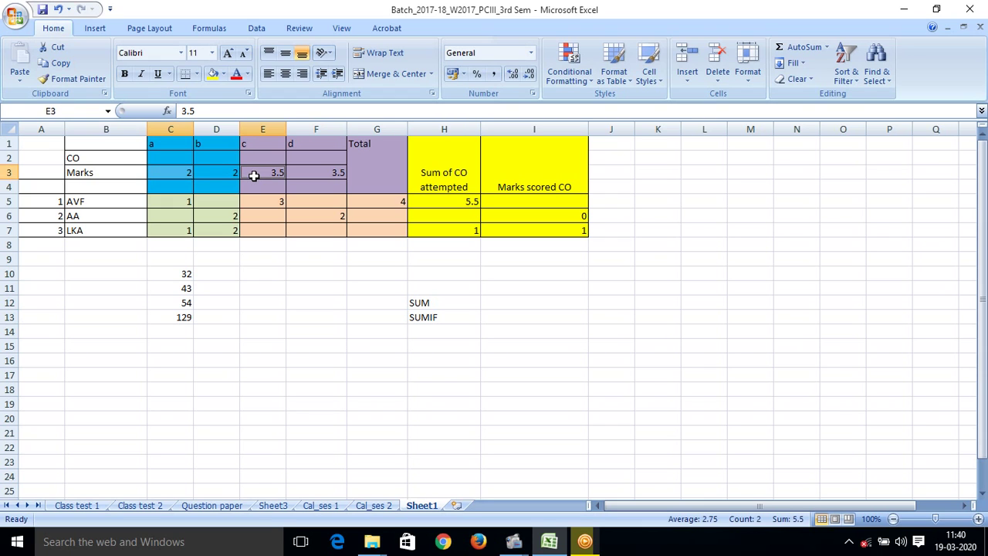
left_click(220, 216)
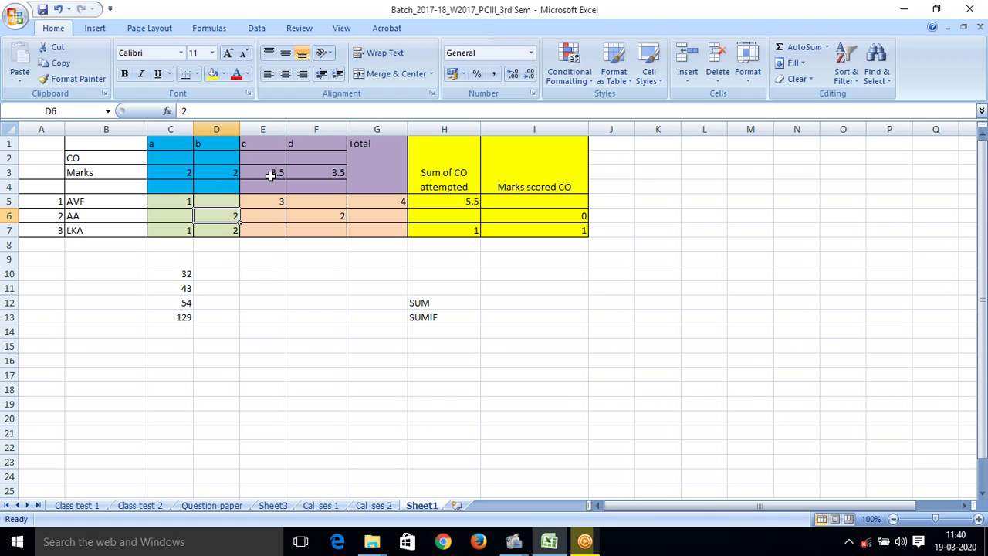
left_click(458, 205)
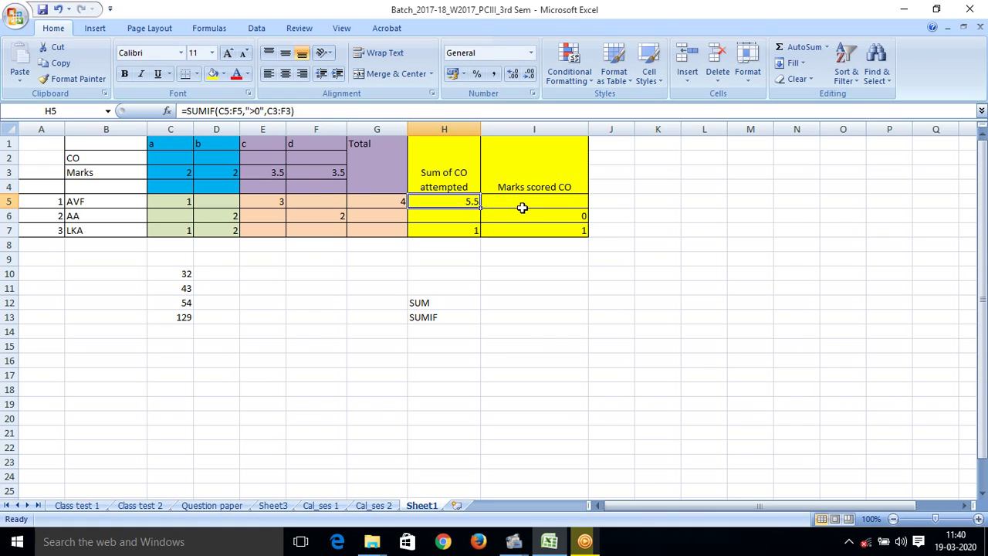
Begin I5's formula as =SUMIF(C3:F3, using the CO marks row as the criteria range
left_click(525, 206)
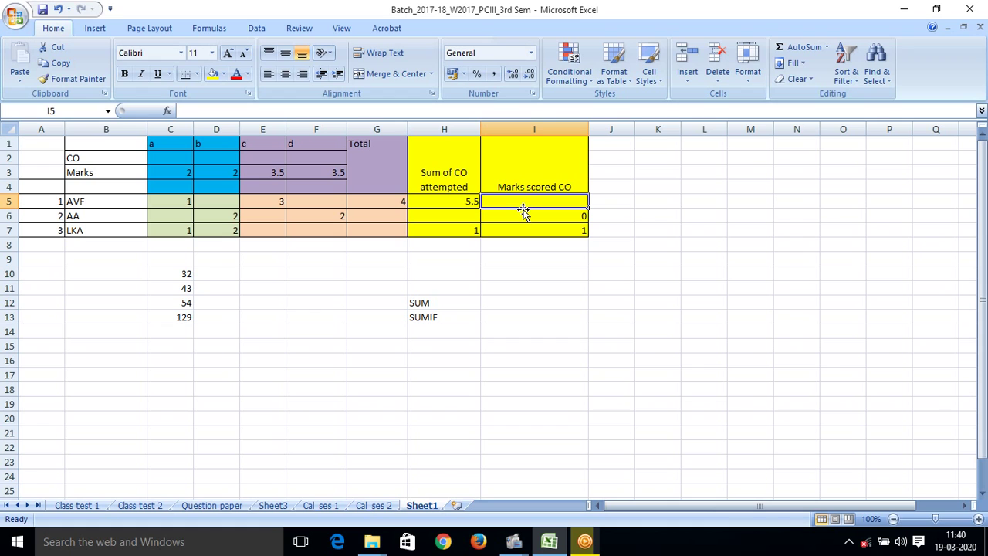
left_click(400, 206)
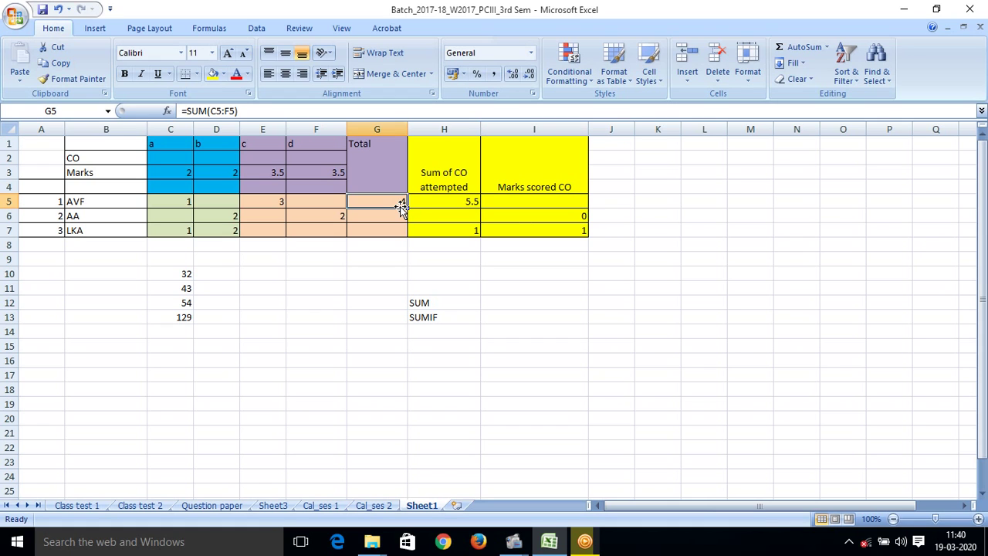
left_click(495, 201)
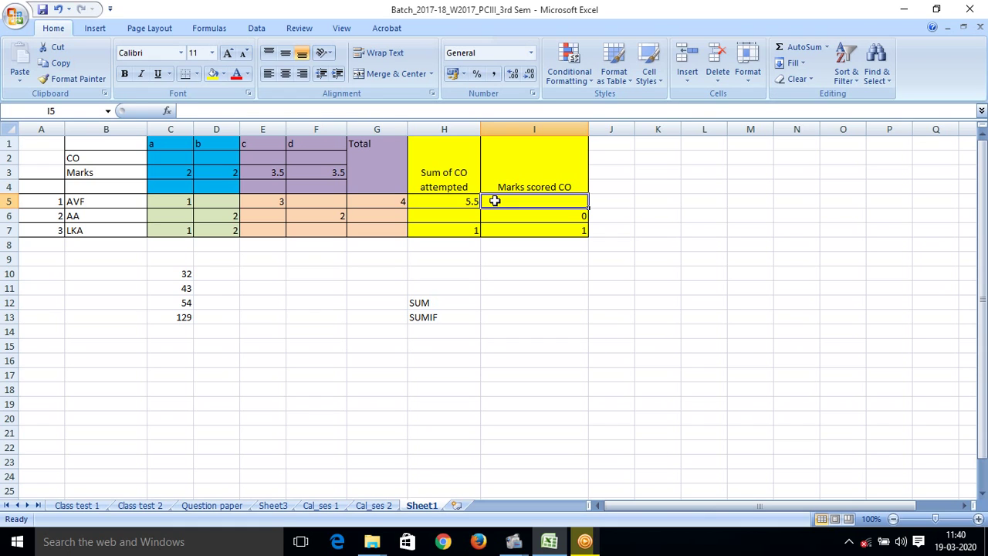
type("=")
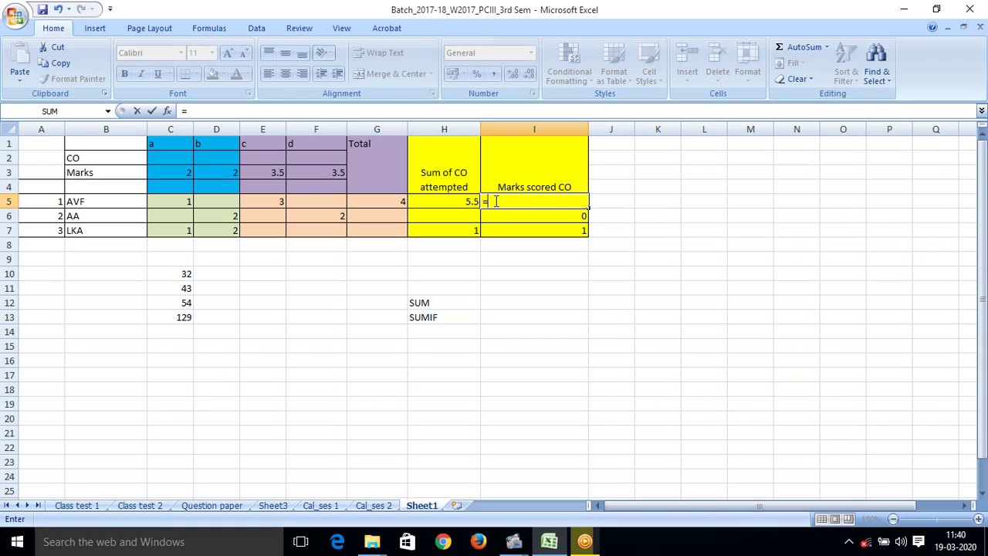
type("S")
type("UMI")
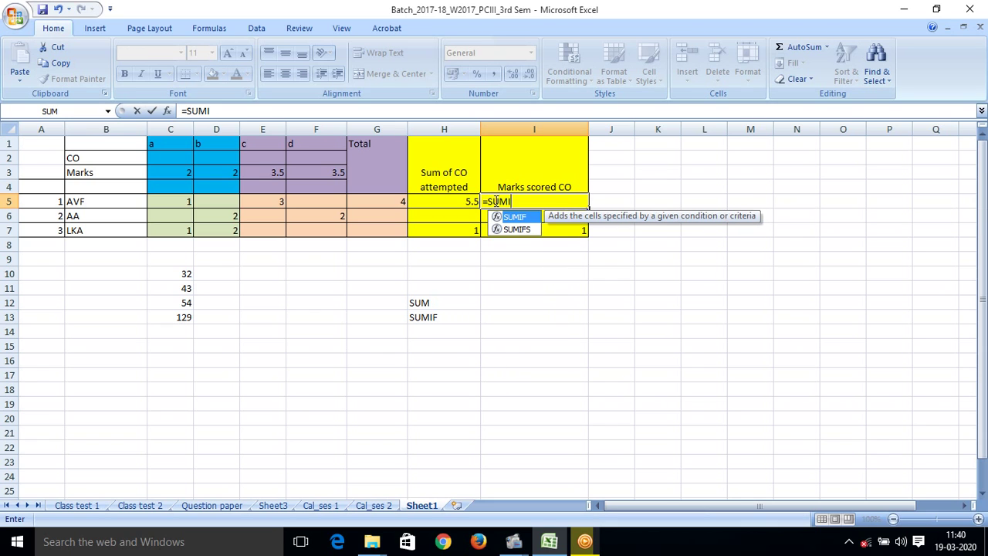
type("F(")
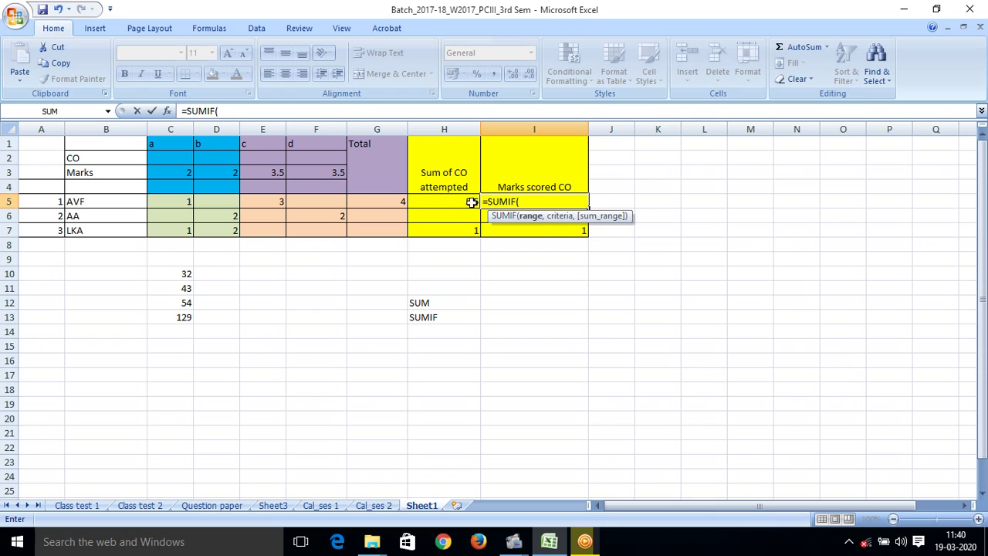
left_click(162, 168)
key("shift+Right")
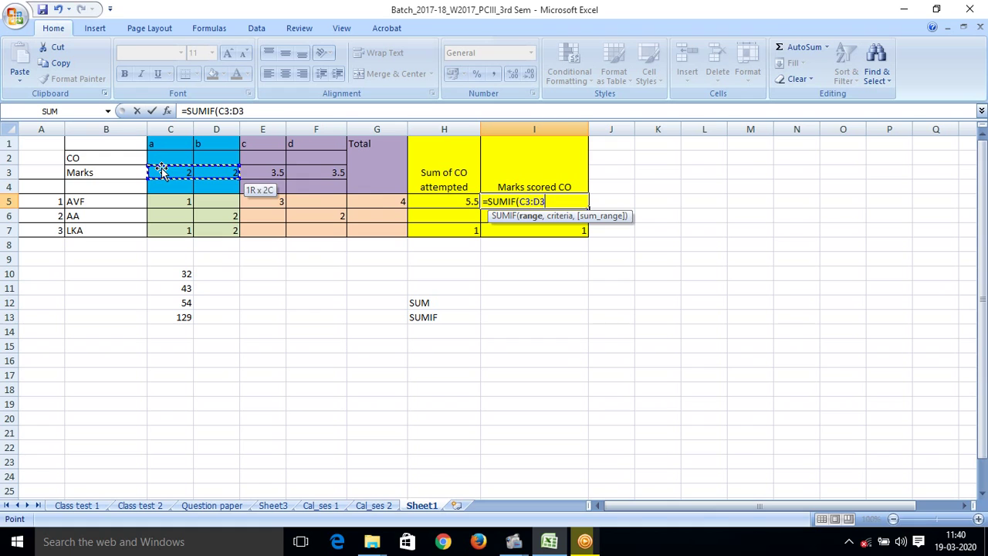
key("shift+Right")
key("shift+Right")
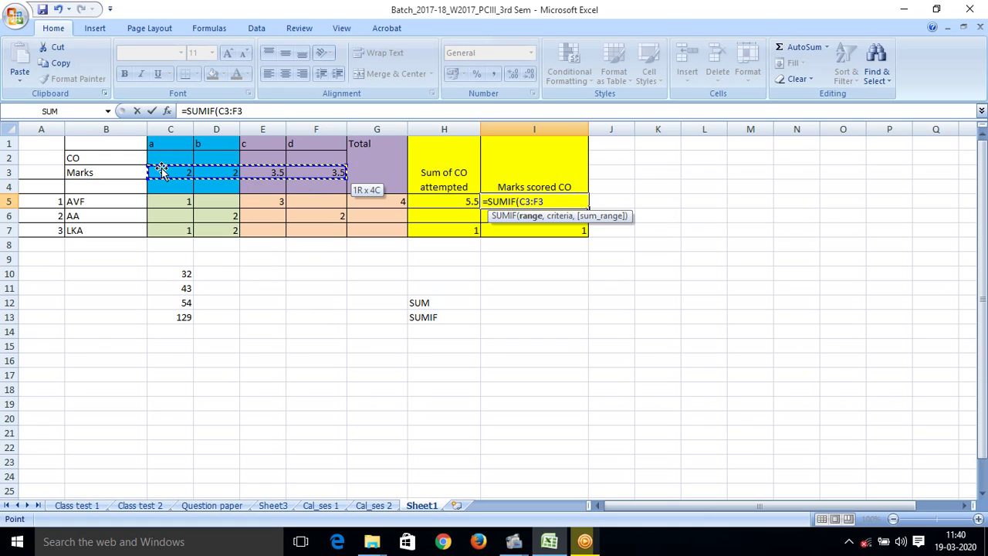
type(",")
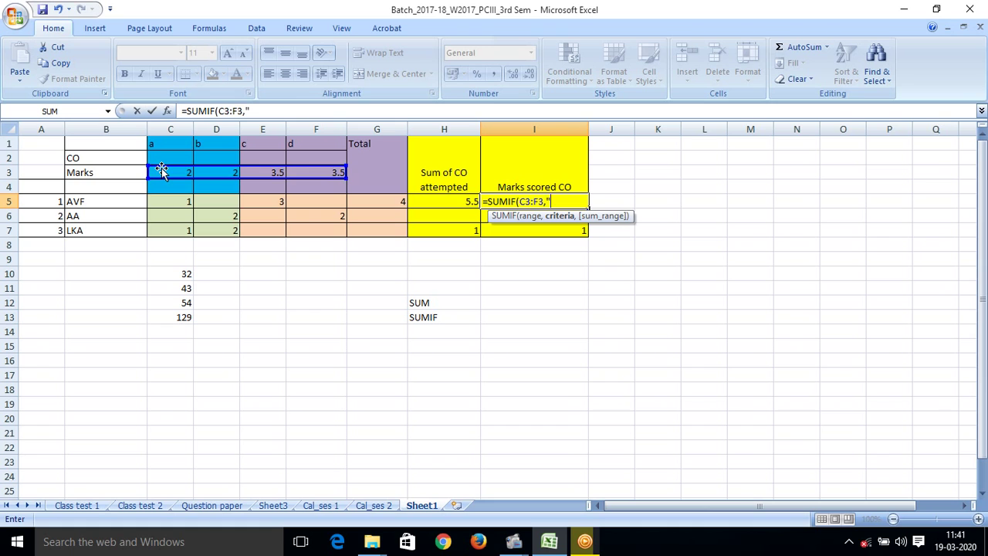
type("\"")
key("Left")
key("Right")
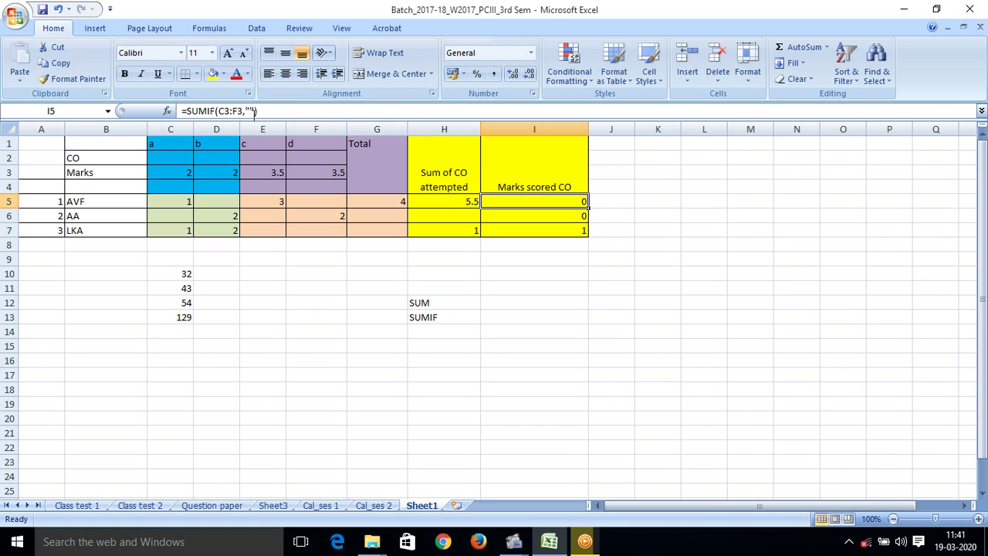
Complete I5 as =SUMIF(C3:F3,">0",C5:F5), giving 4 for AVF
left_click(252, 112)
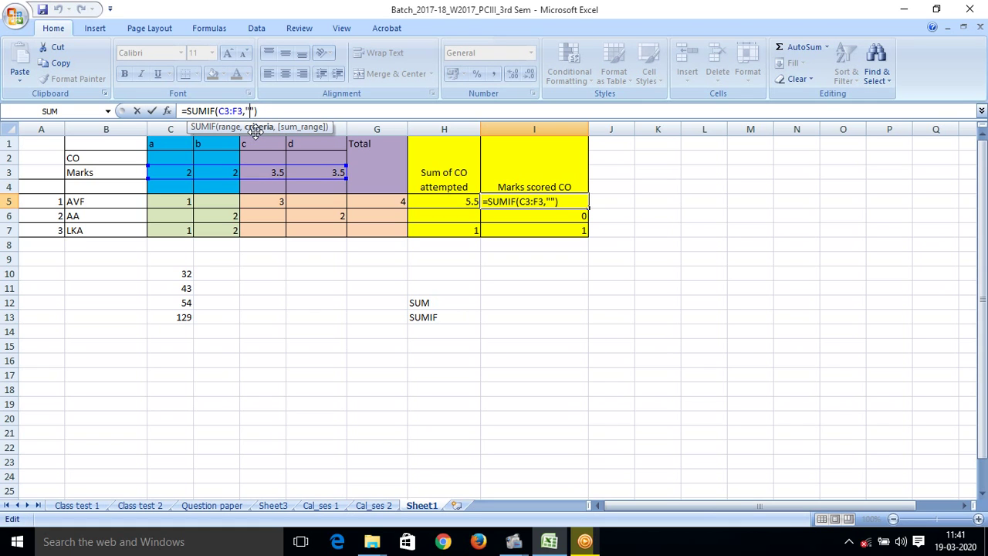
type(">")
type("0")
type("0")
type(",")
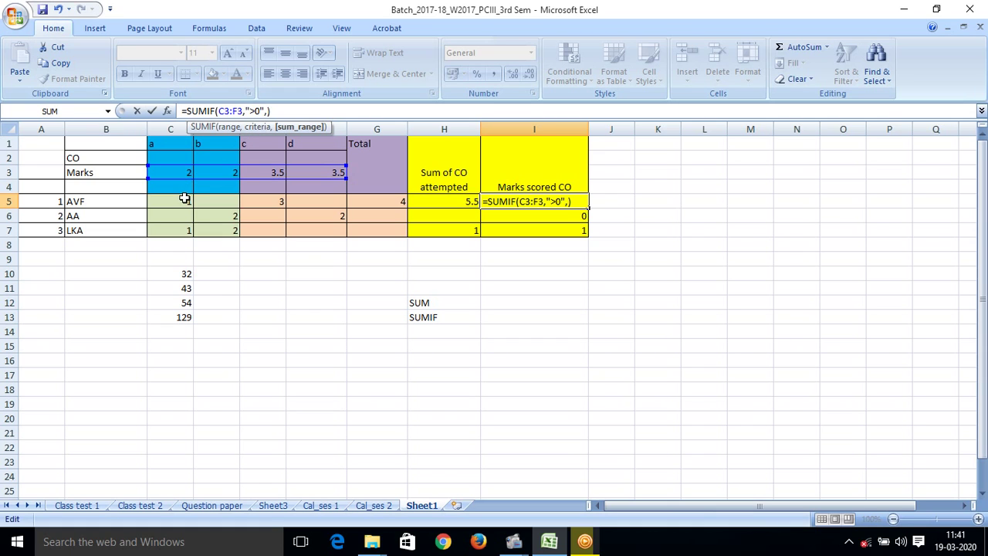
left_click(184, 202)
key("shift+Right")
key("shift+Right")
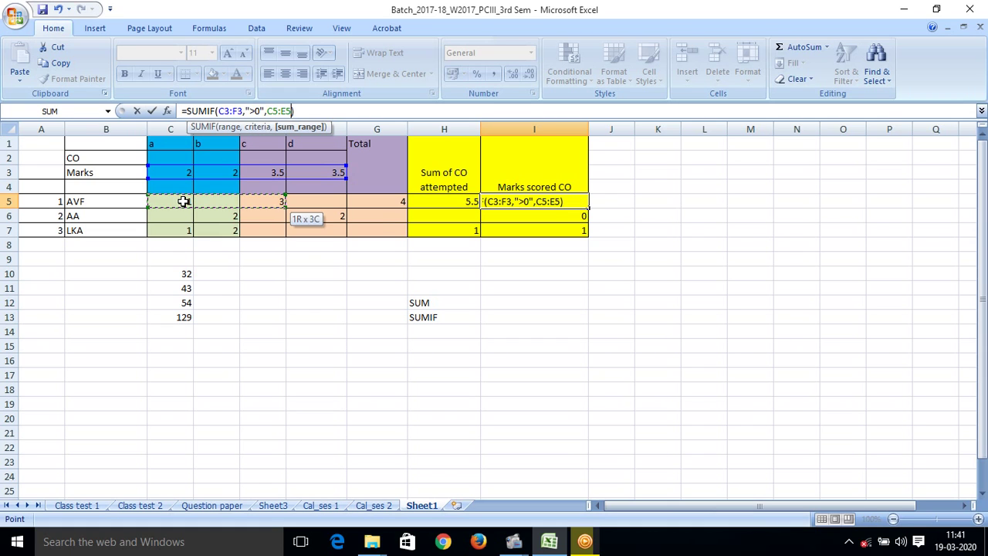
key("shift+Right")
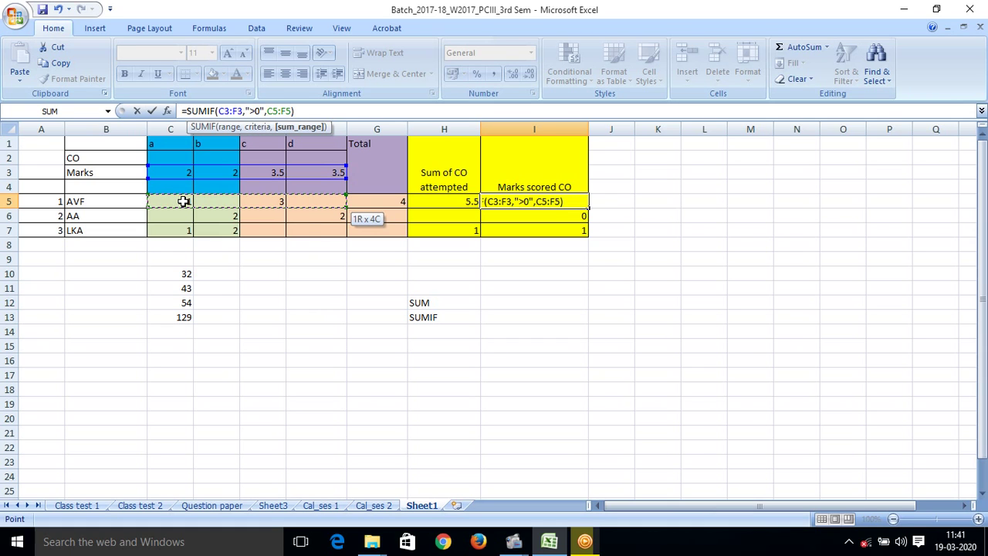
key("Return")
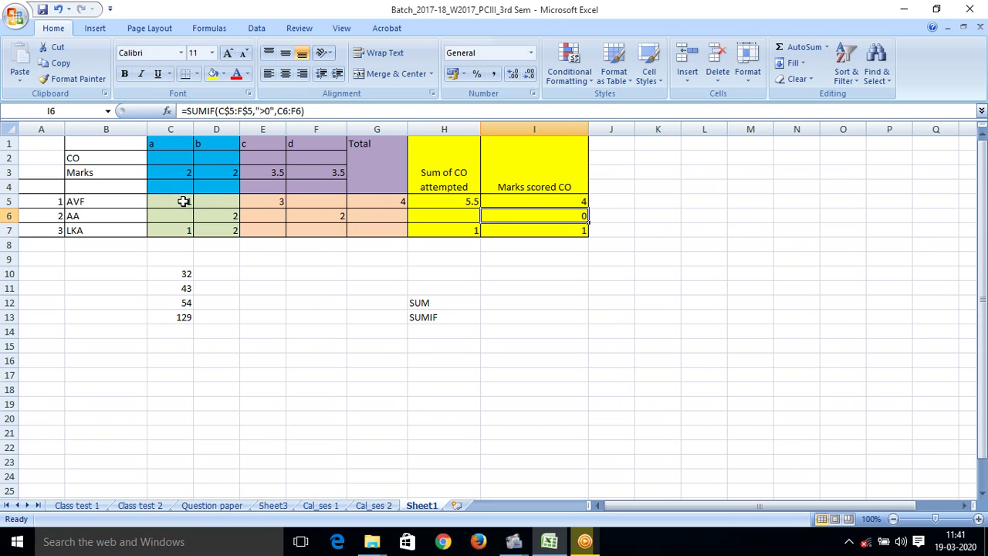
Review the G5, I5 and H5 formulas and add a % heading in J1
left_click(373, 201)
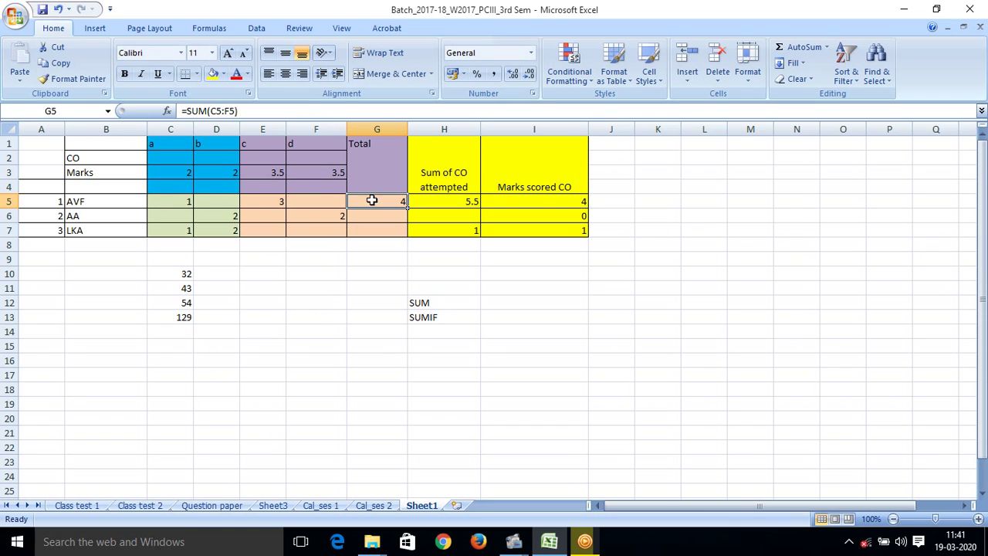
left_click(544, 206)
left_click(472, 203)
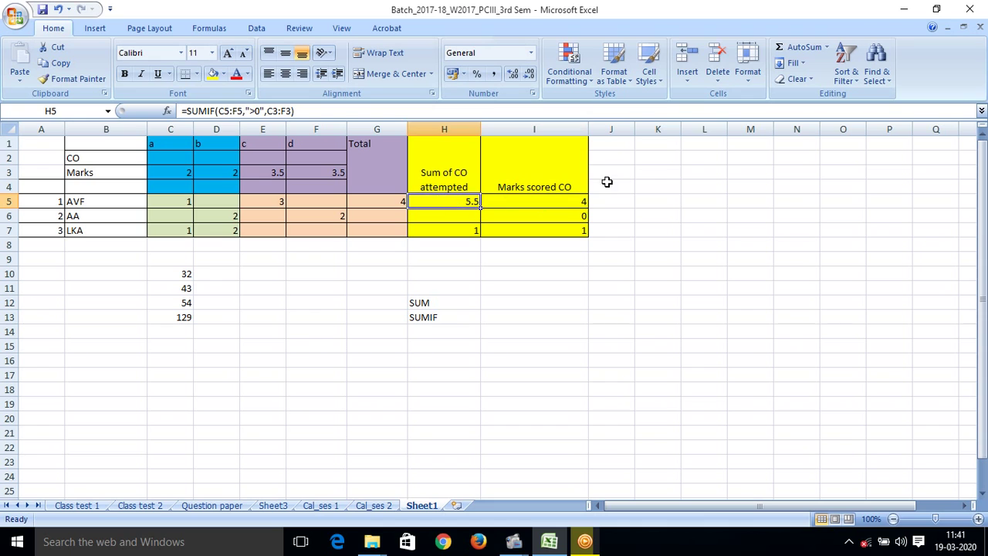
left_click(623, 144)
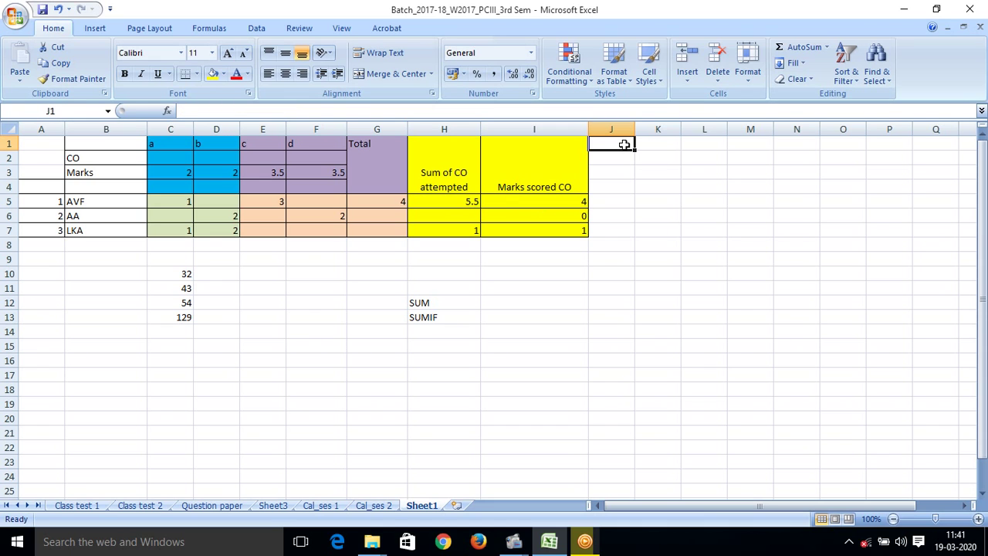
type("%")
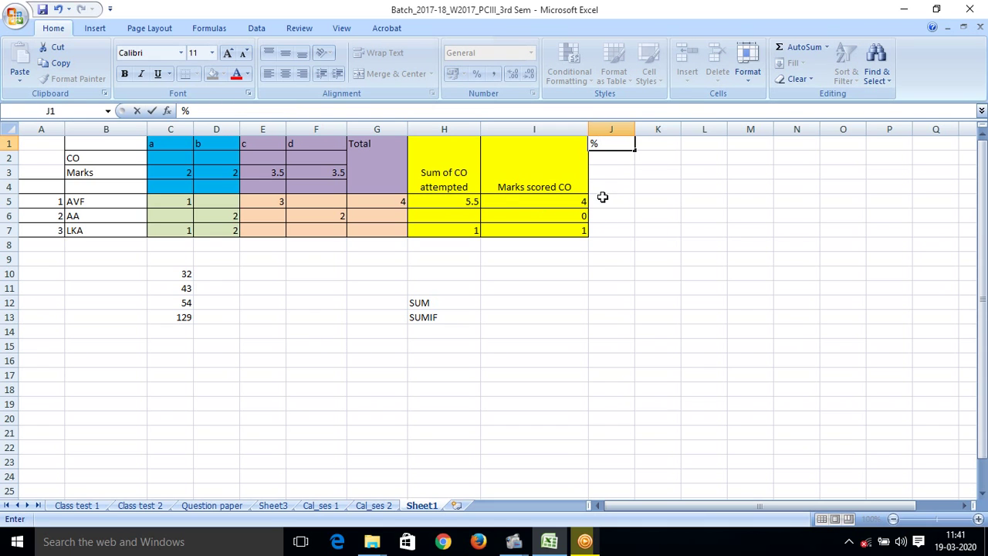
Enter =(I5/H5)*100 in J5, showing 72.72727 for student 1
left_click(603, 202)
left_click(365, 110)
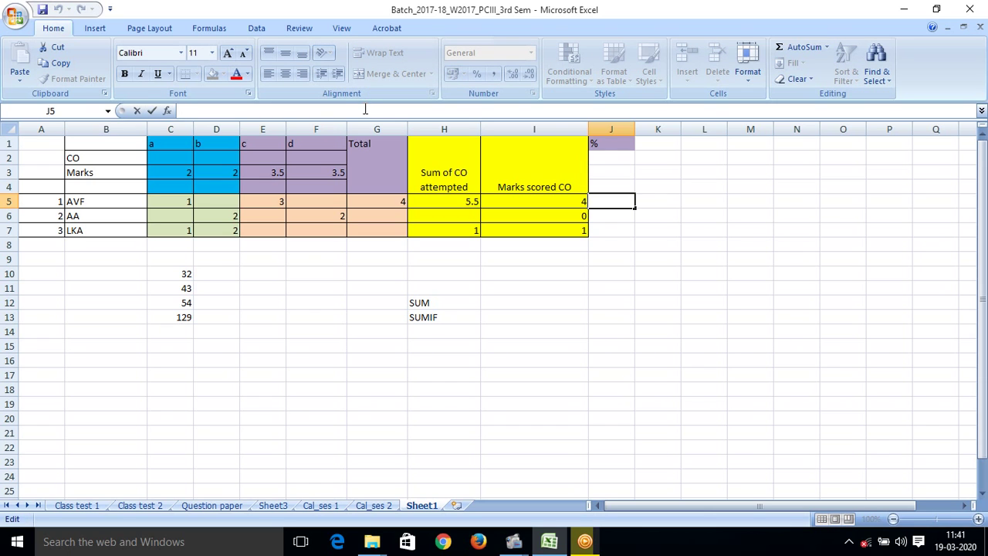
type("=")
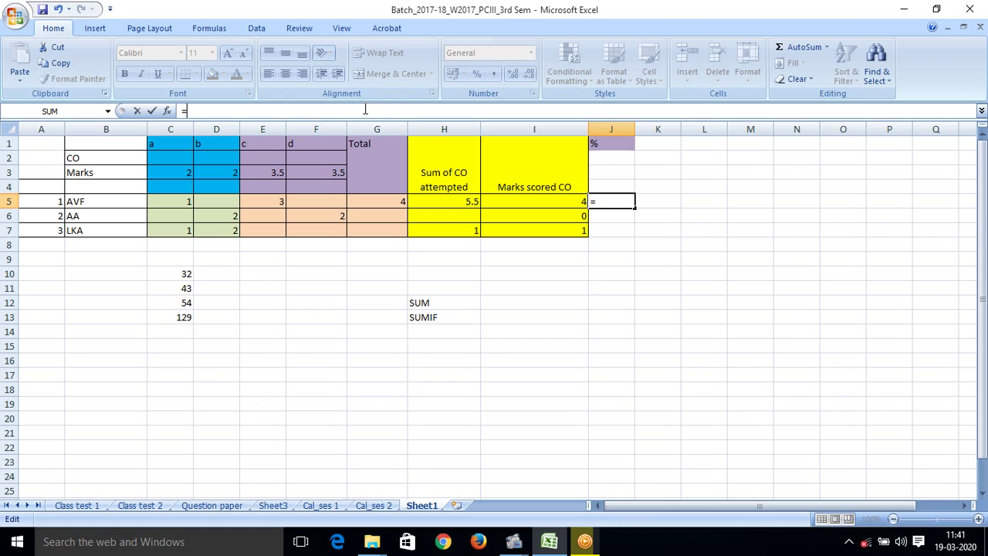
type("(")
left_click(519, 201)
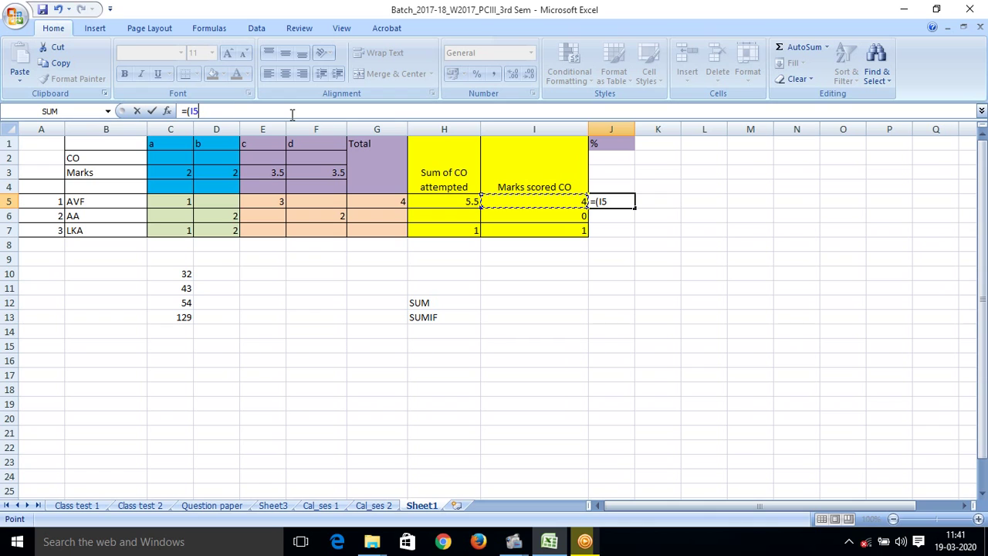
type("/")
left_click(460, 200)
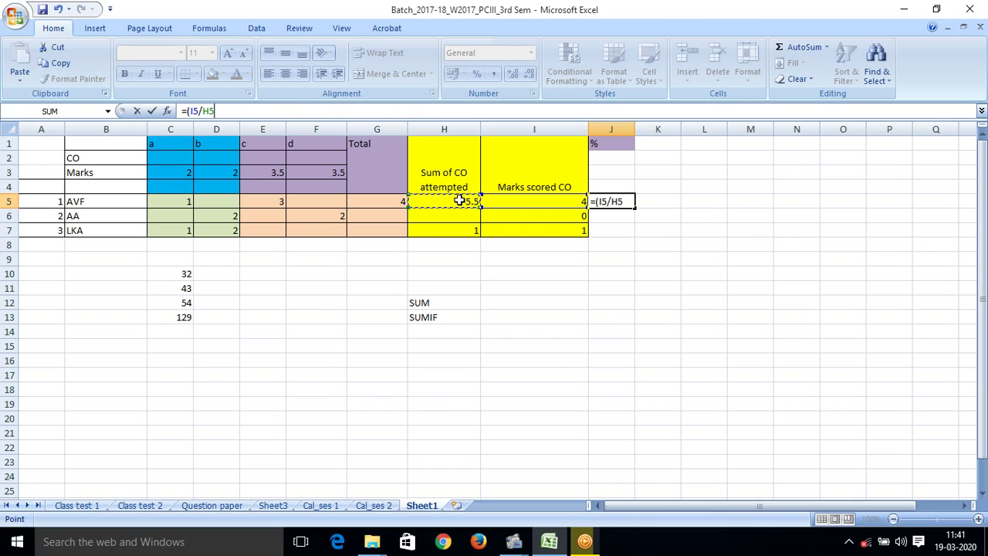
type(")")
type("*1")
type("00")
key("Return")
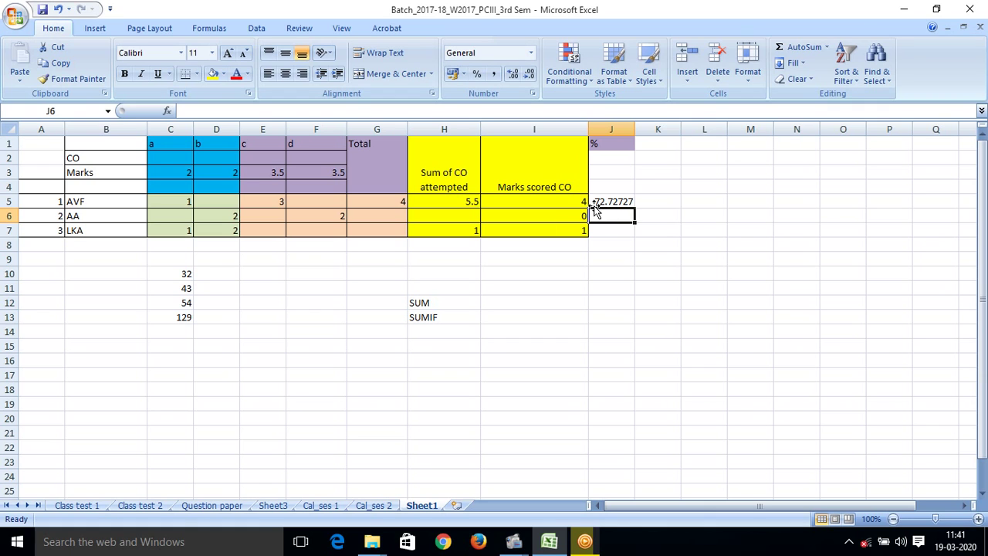
left_click_drag(656, 186, 702, 187)
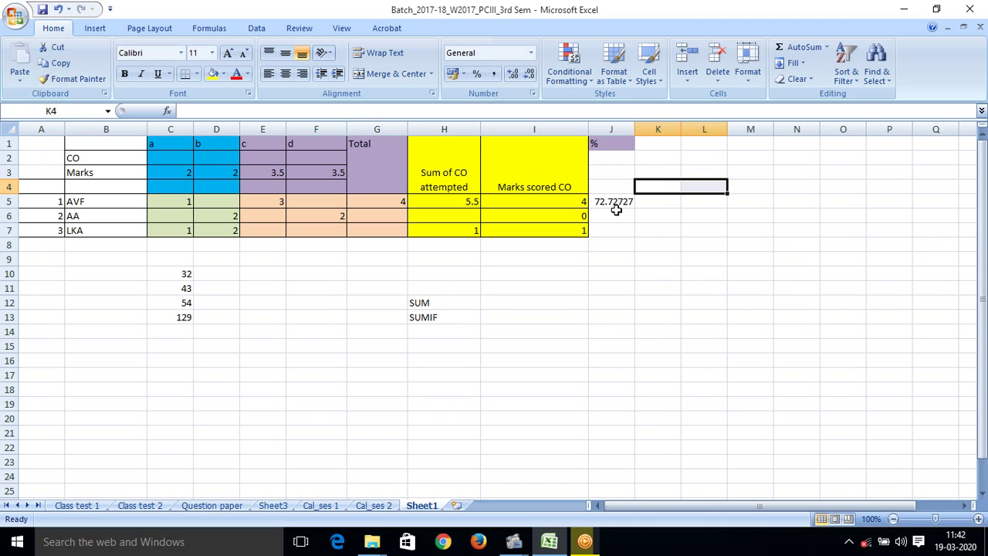
Fill the H5 and I5 SUMIF formulas down to row 6
left_click(557, 202)
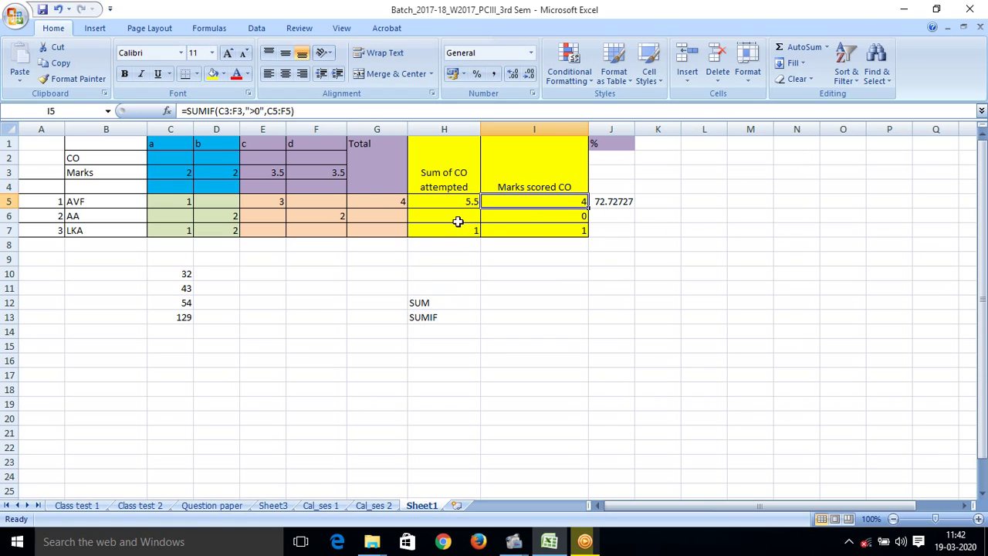
left_click(447, 201)
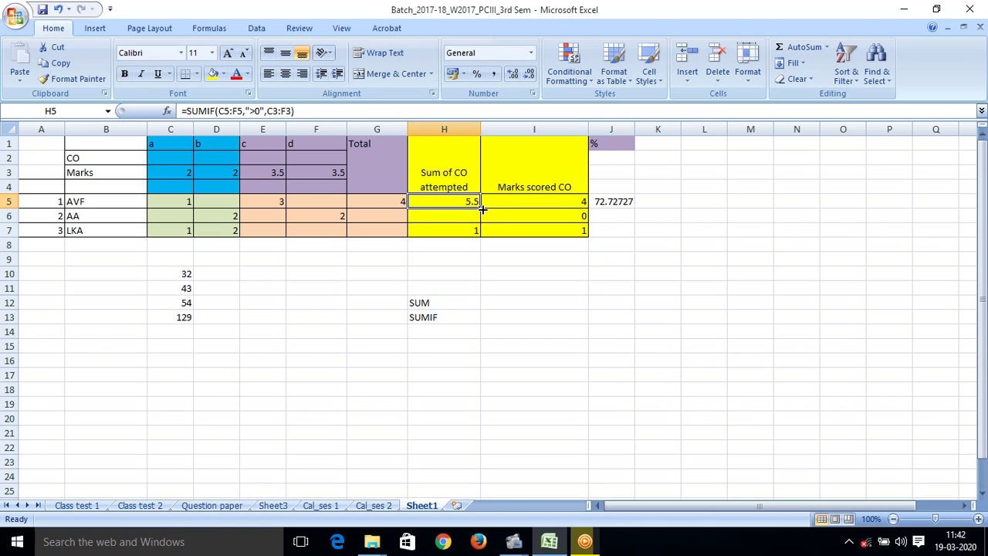
left_click_drag(479, 208, 482, 218)
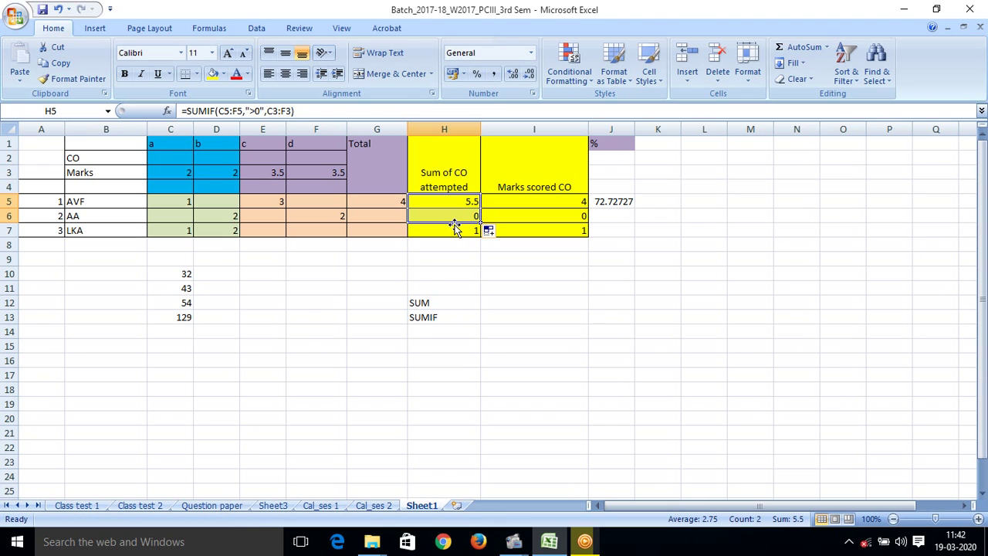
left_click(557, 207)
left_click_drag(588, 207, 588, 217)
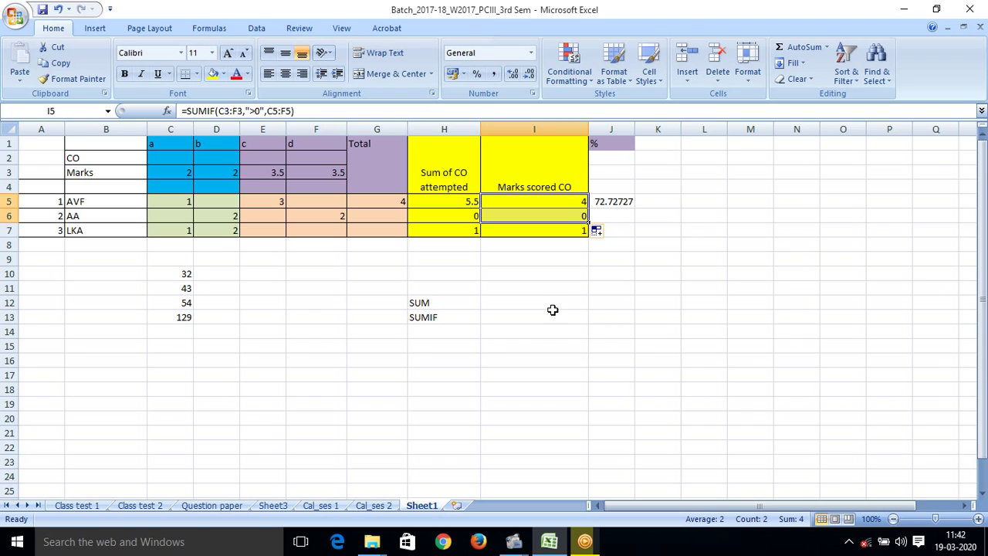
Compare H6's copied formula with H5 and check the maximum marks in C3:F3
left_click(460, 213)
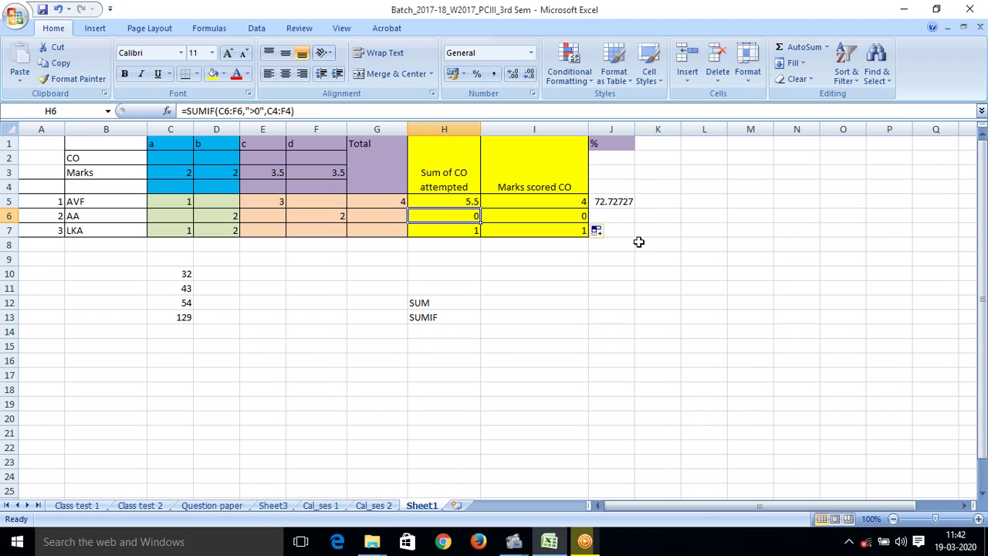
left_click(455, 201)
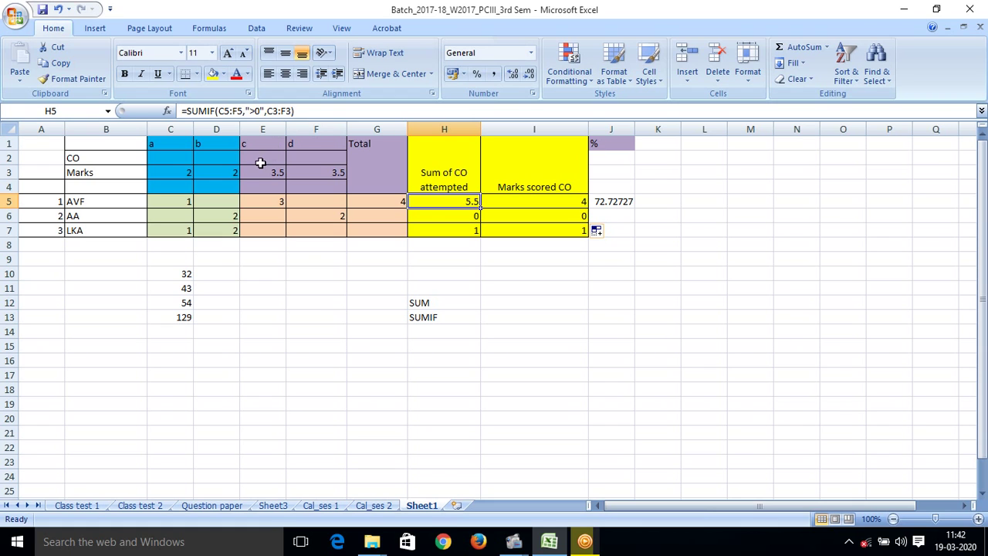
left_click(180, 169)
left_click(208, 168)
left_click(269, 179)
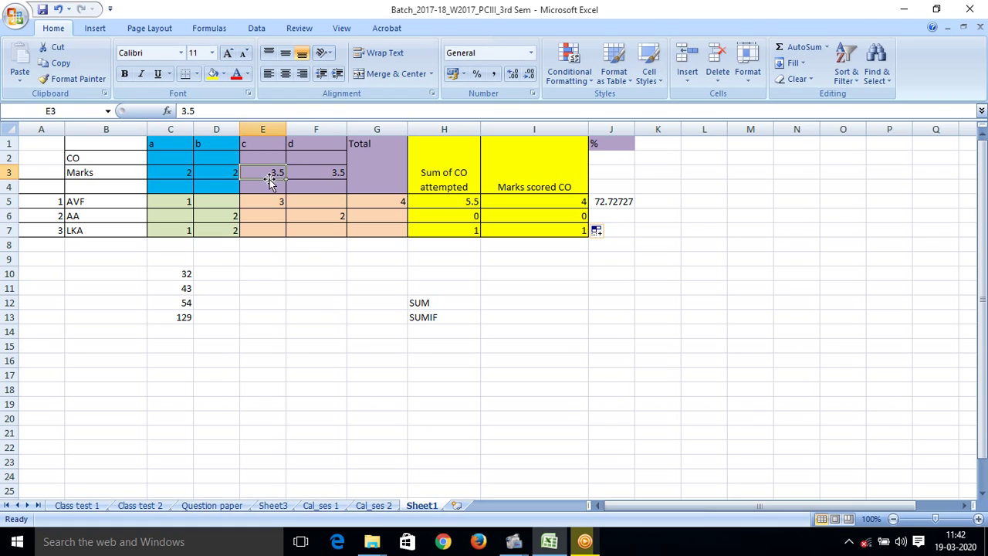
left_click(317, 178)
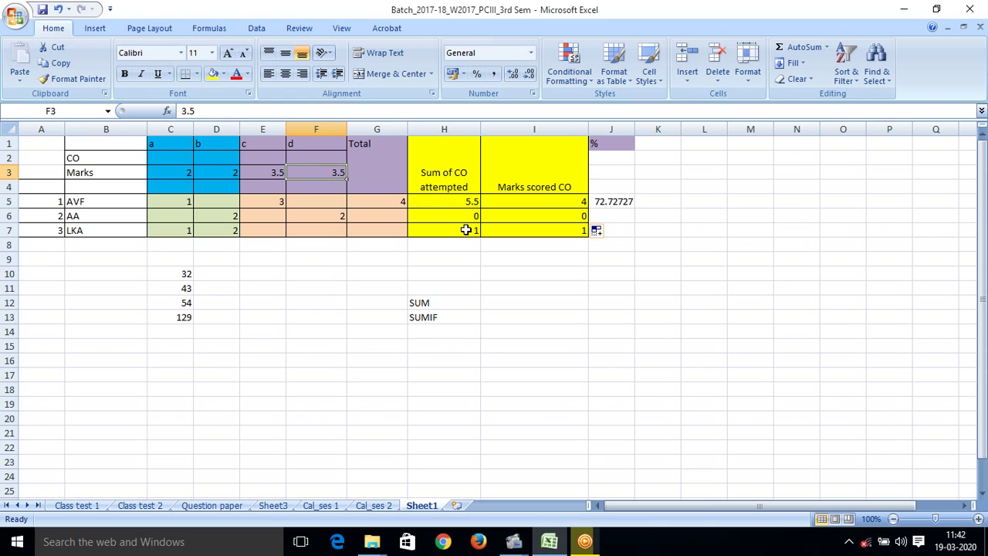
left_click(450, 214)
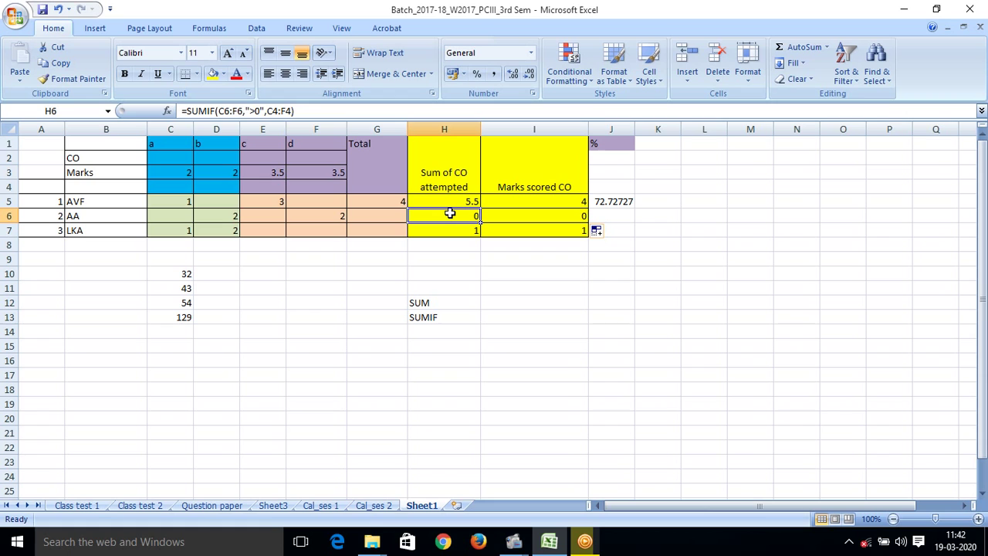
Change H6 to =SUMIF(C6:F6,">0",C$3:F$3), giving 5.5 for AA
left_click(277, 110)
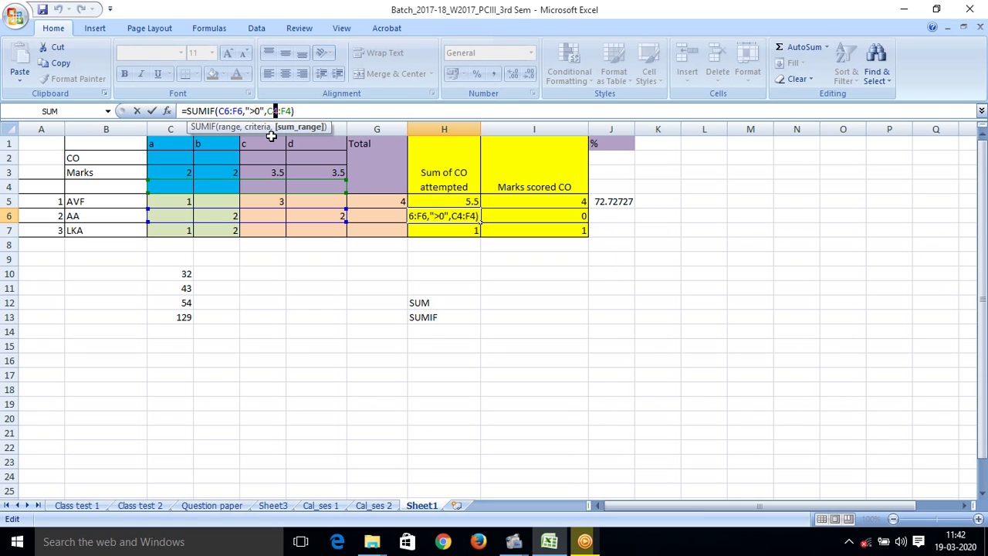
type("3")
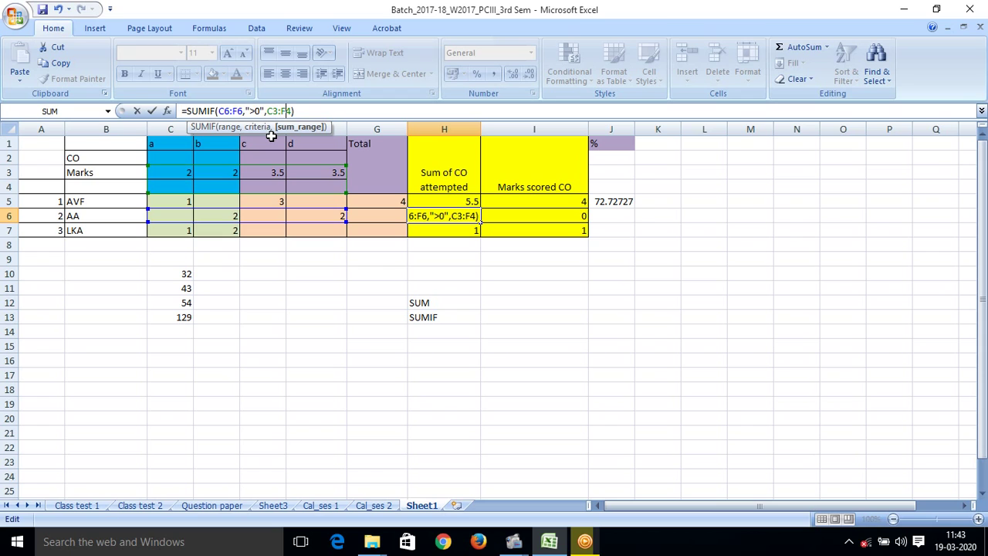
key("Right")
key("Right")
type("3")
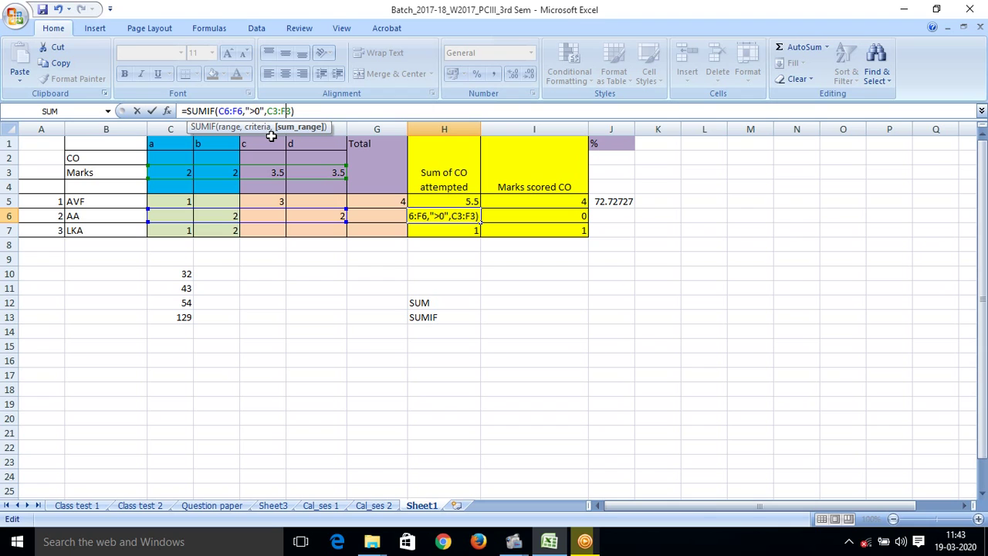
type("$3:F")
type("$")
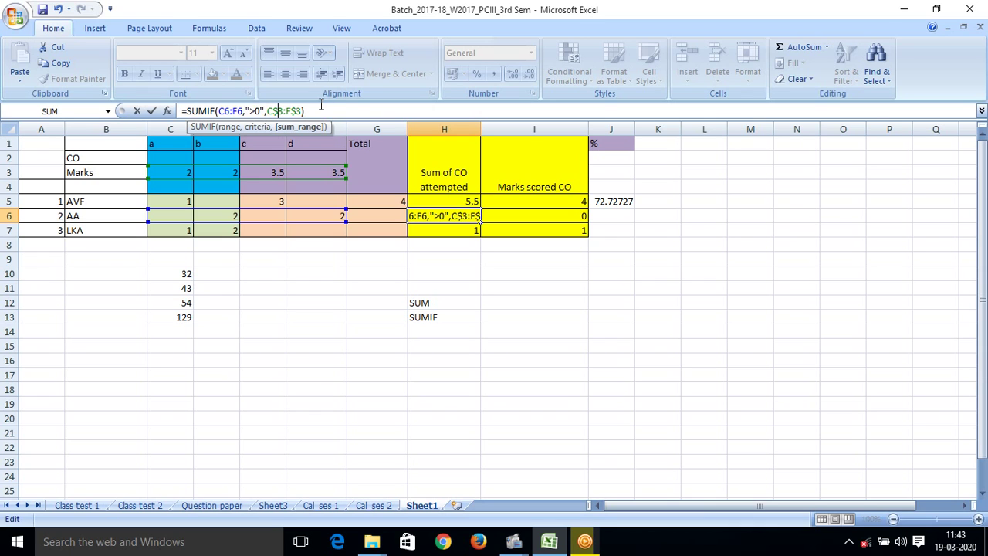
key("Return")
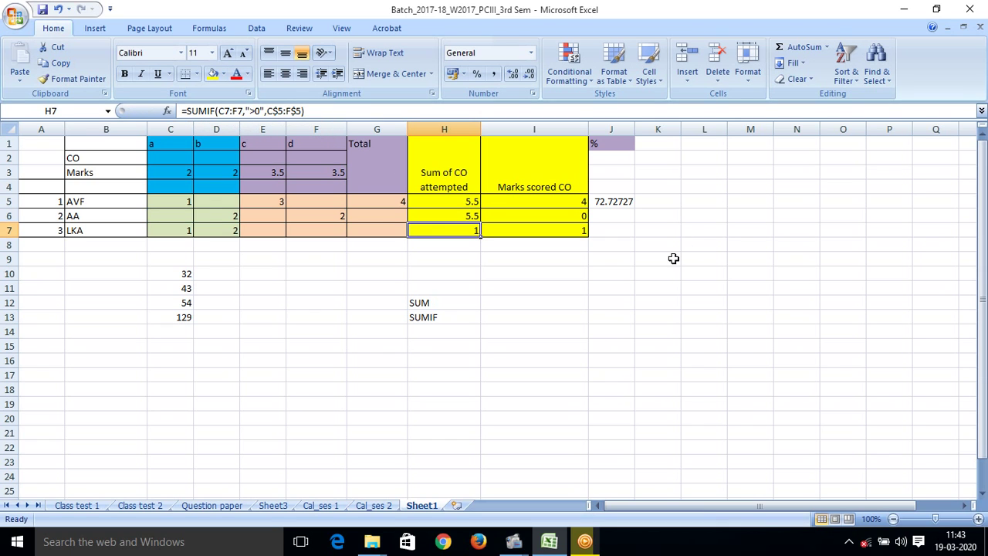
Fill the corrected H6 formula down to H7, giving 4 for LKA
left_click(229, 217)
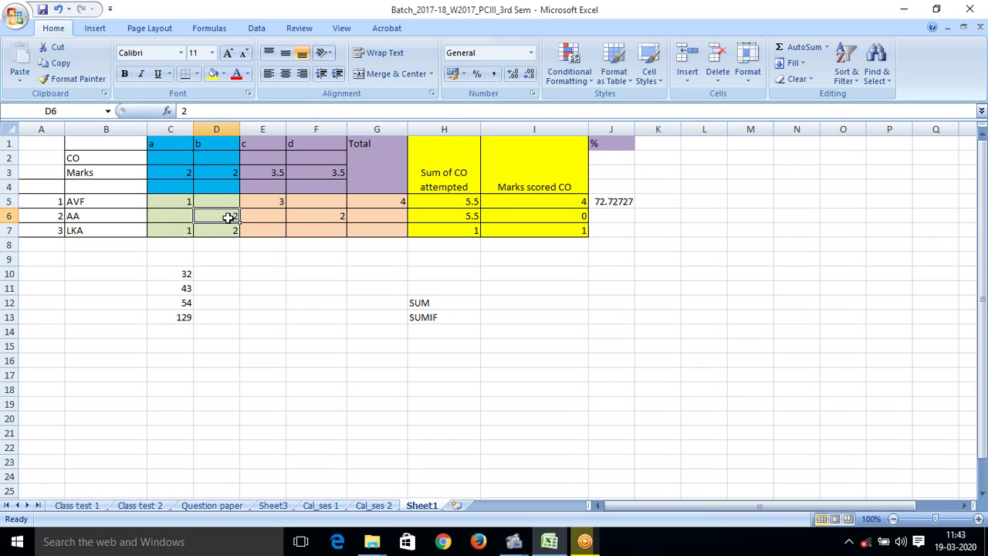
left_click(461, 217)
left_click_drag(480, 223, 480, 234)
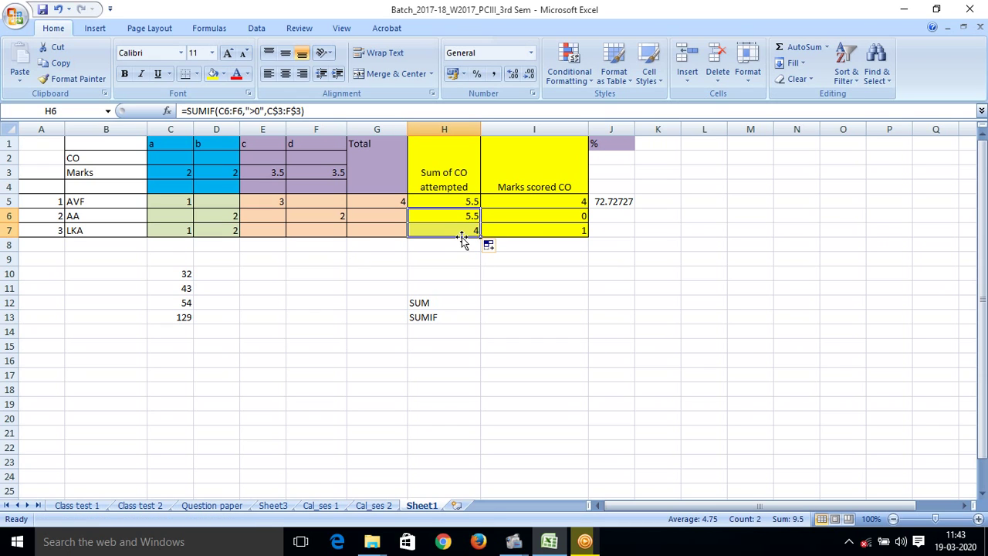
left_click(529, 220)
Lock I5's criteria range as =SUMIF(C$3:F$3,">0",C5:F5)
left_click(573, 203)
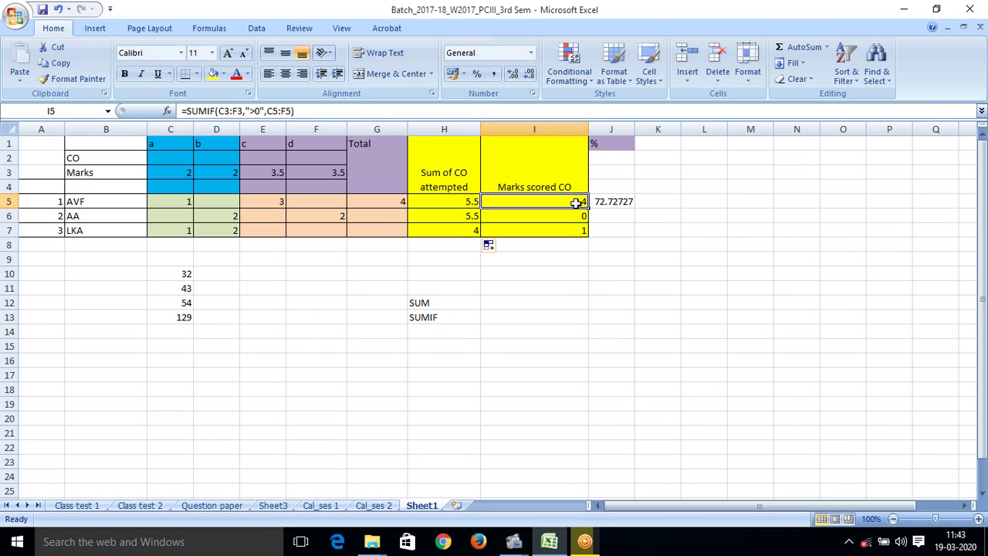
left_click(275, 111)
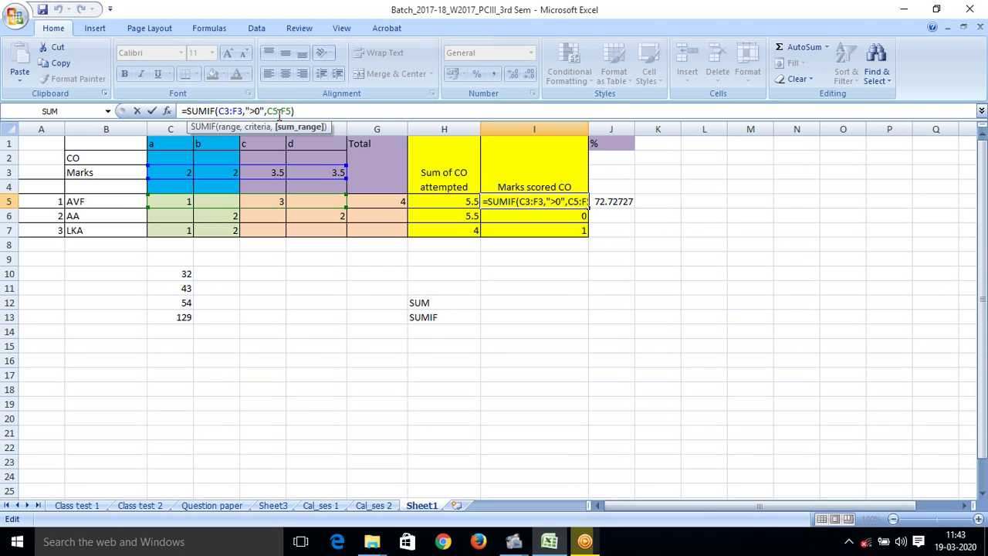
type("$")
key("BackSpace")
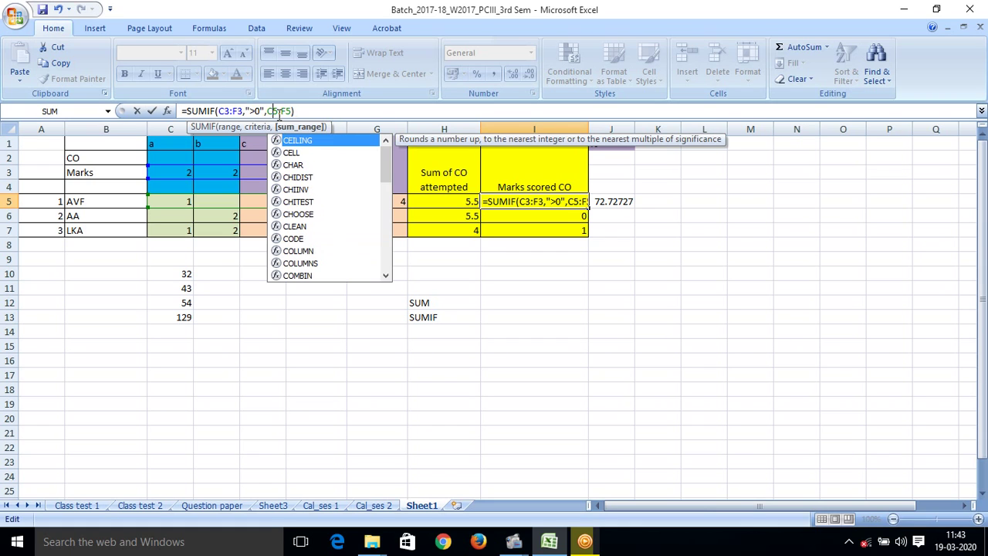
left_click(225, 111)
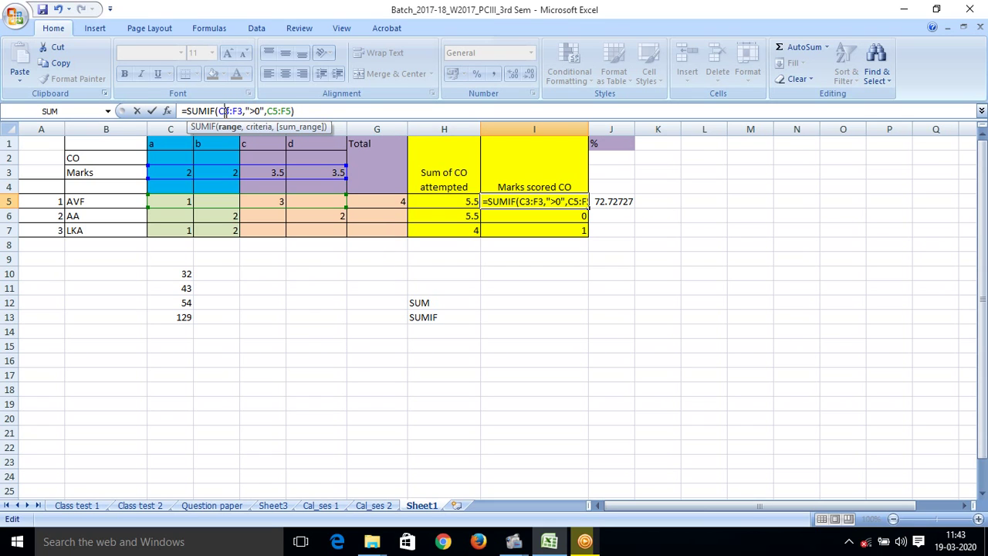
type("$3:F")
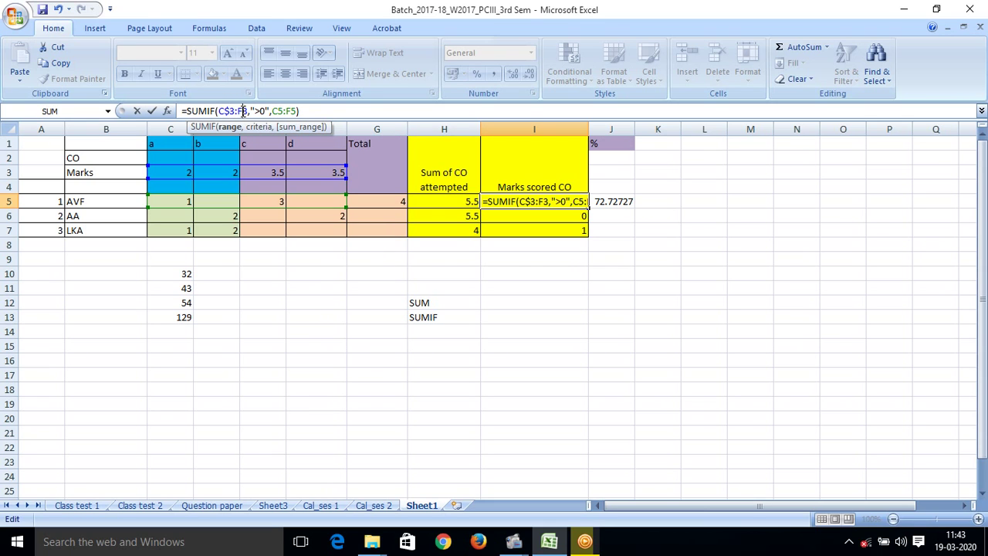
type("$")
key("Return")
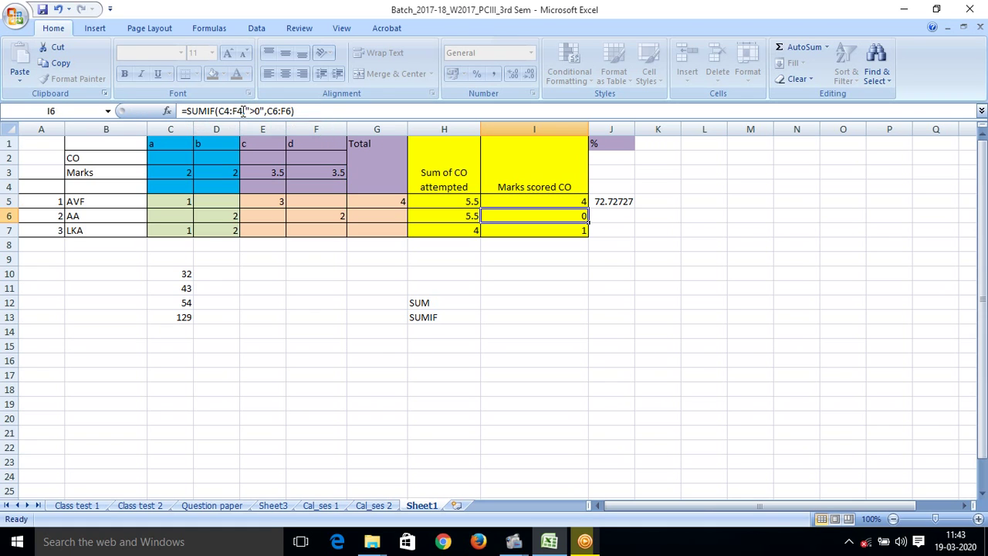
key("Up")
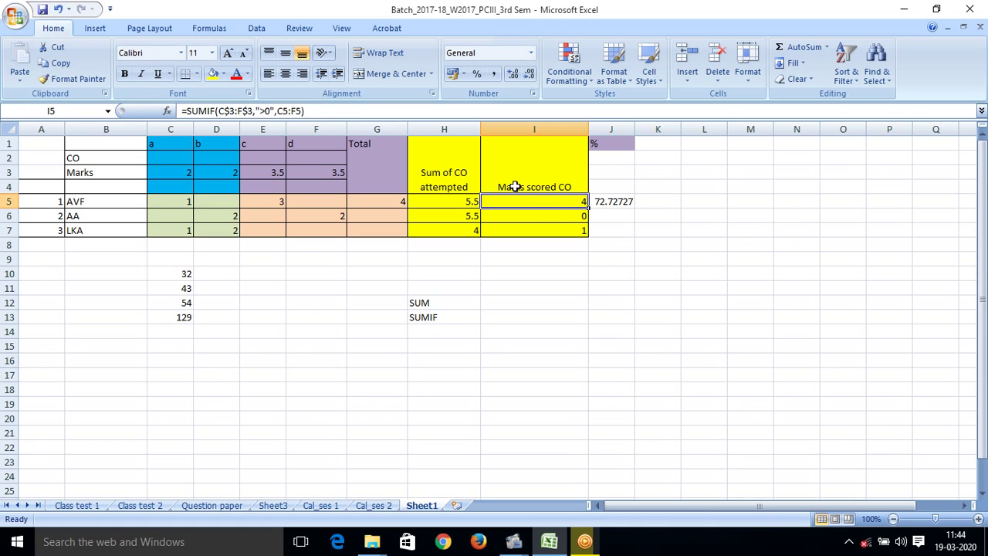
Fill I5 and J5 down to row 7, giving marks 4, 4, 3 and % 72.72727, 72.72727, 75
left_click_drag(588, 208, 590, 232)
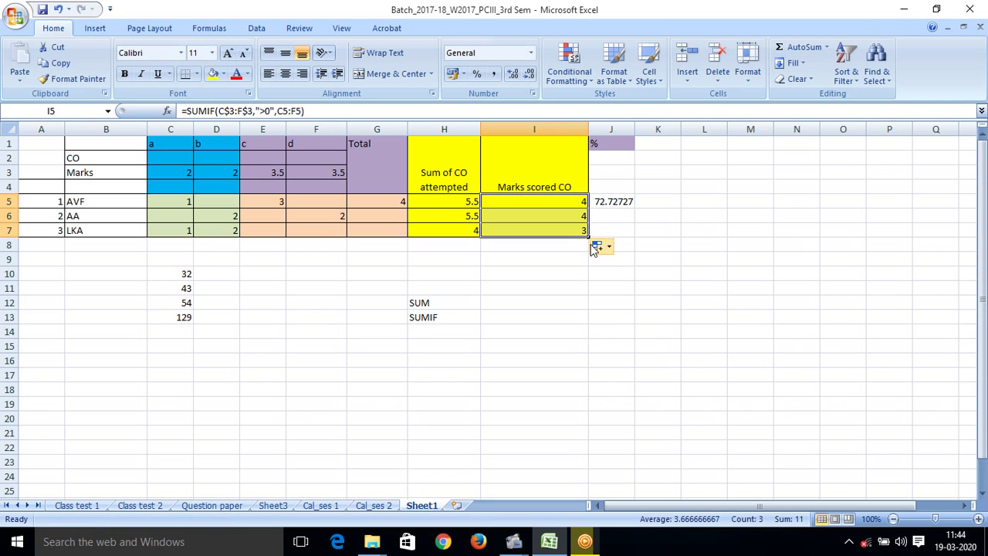
left_click(606, 202)
left_click_drag(636, 207, 635, 235)
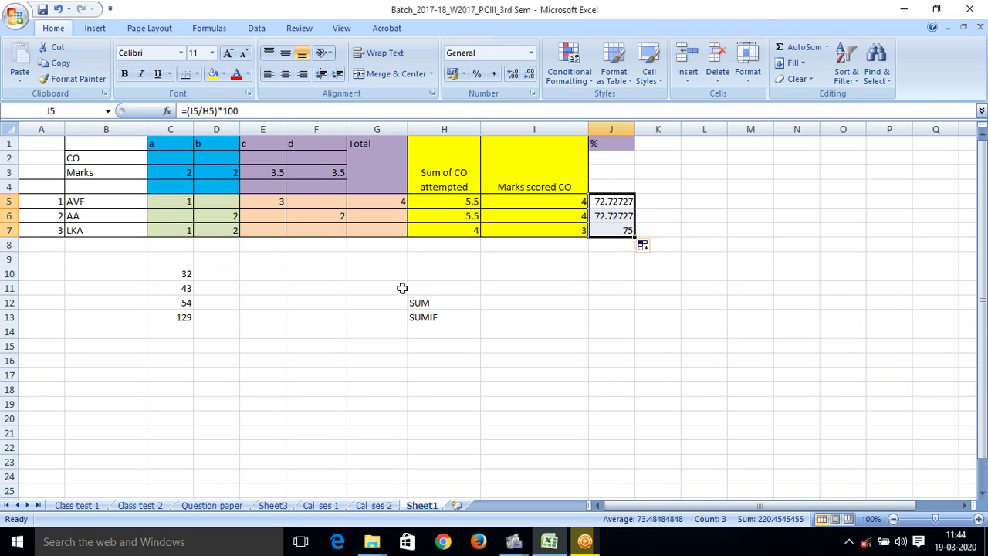
scroll(425, 328, "up", 3, "ctrl")
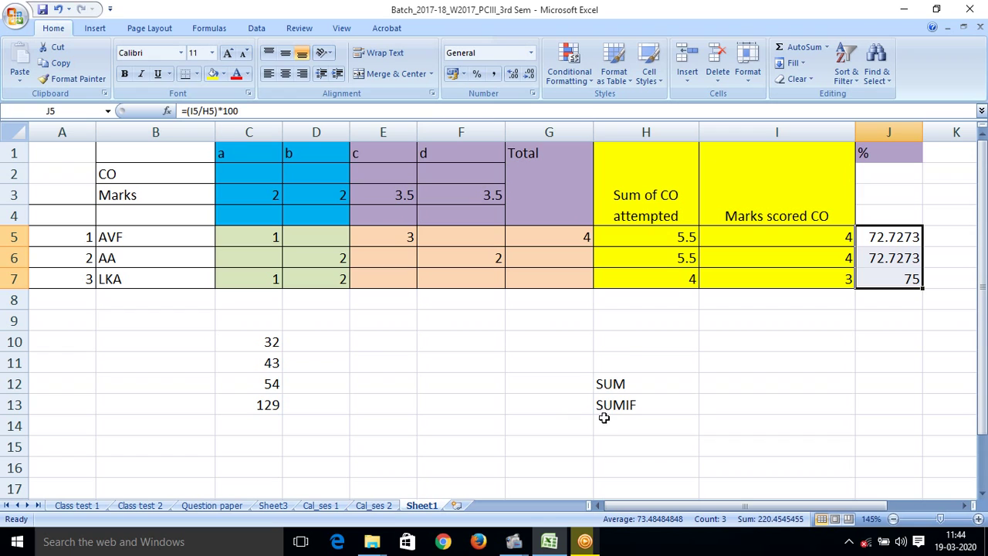
left_click(598, 381)
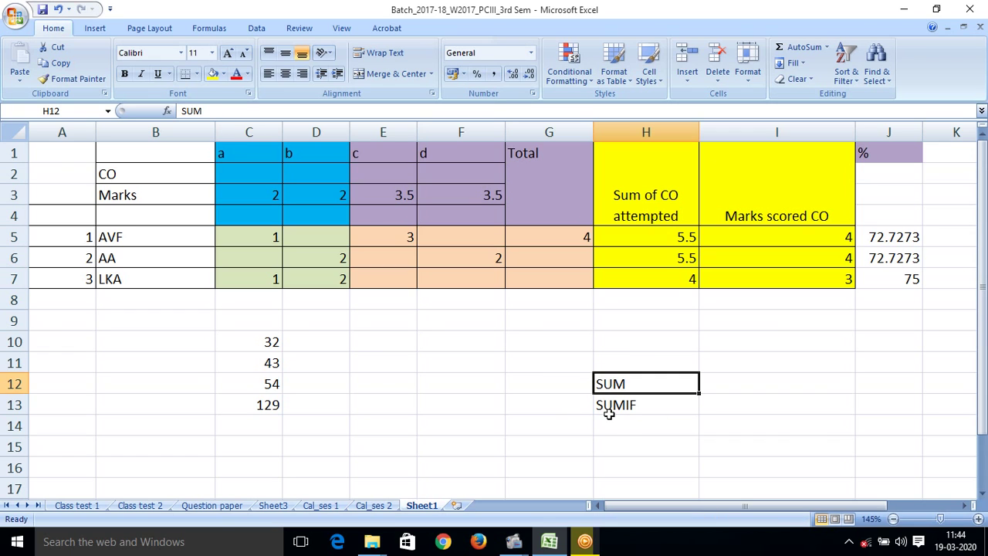
left_click(609, 409)
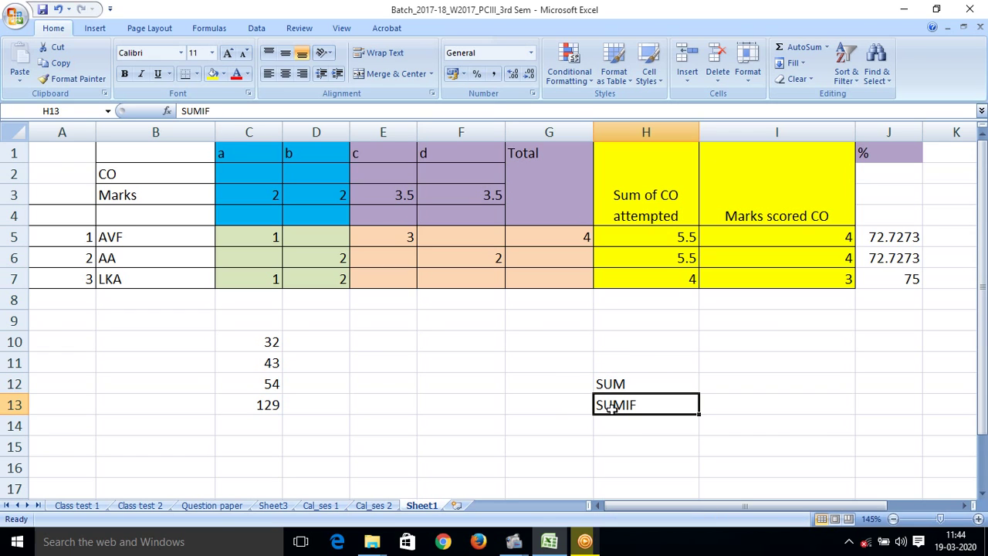